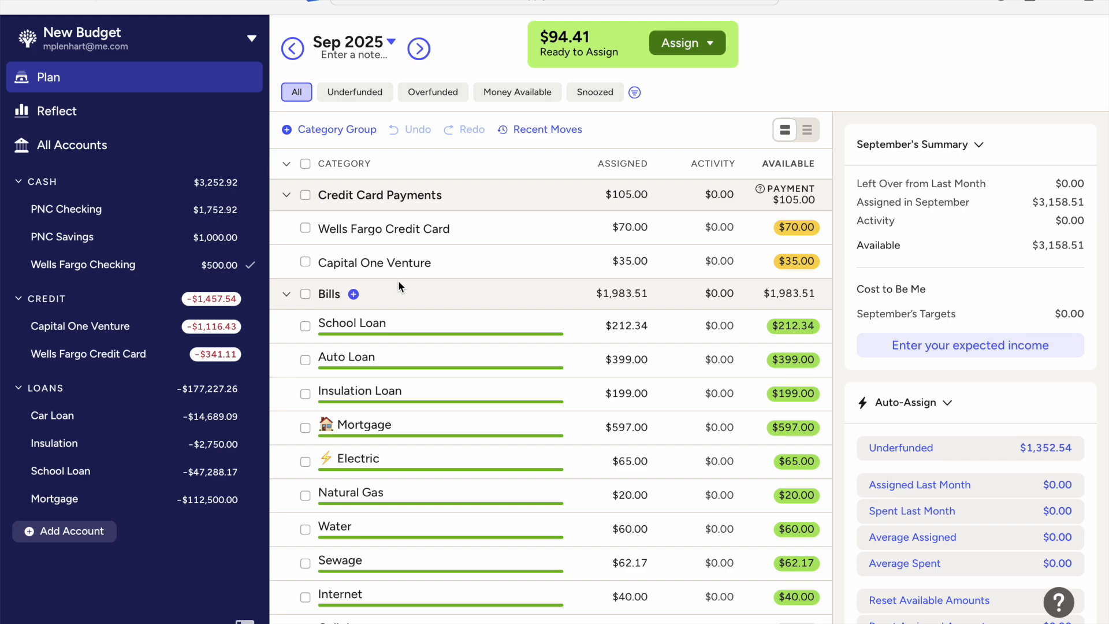
# Step: Review the budget categories and their assigned amounts in the September 2025 plan
pyautogui.scroll(-10, 397, 279)
pyautogui.scroll(2, 398, 284)
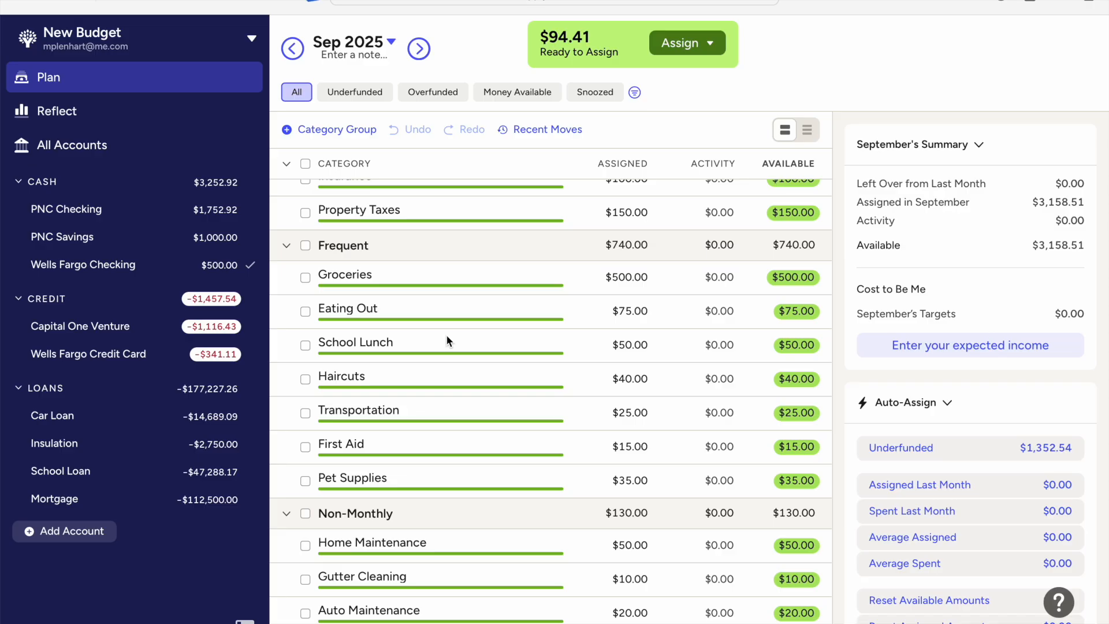
pyautogui.scroll(8, 492, 250)
pyautogui.scroll(1, 492, 251)
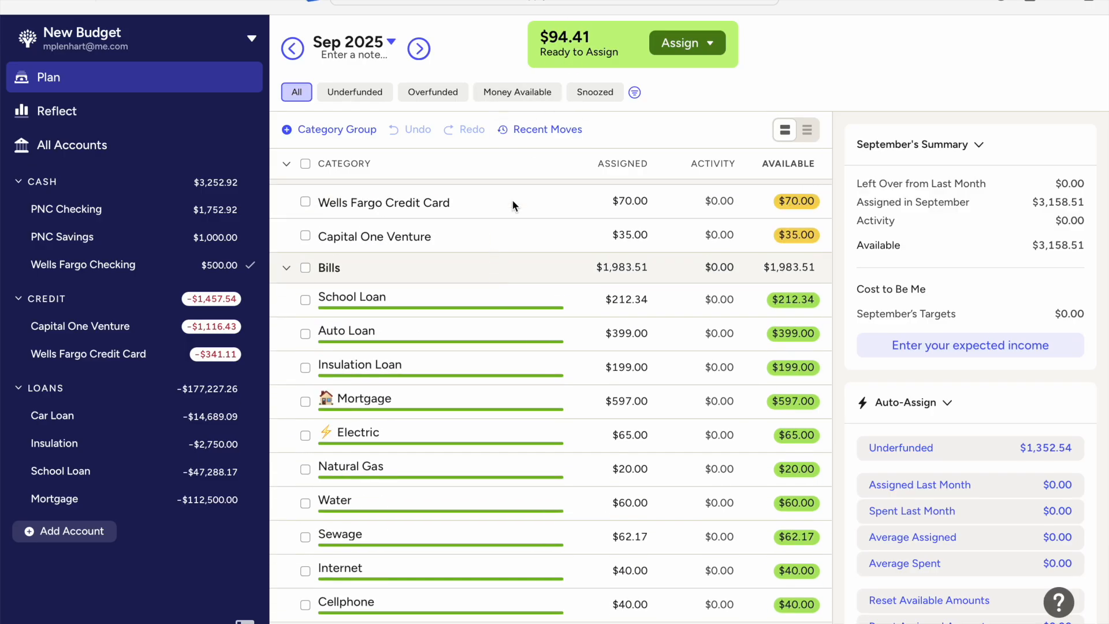
pyautogui.scroll(1, 511, 203)
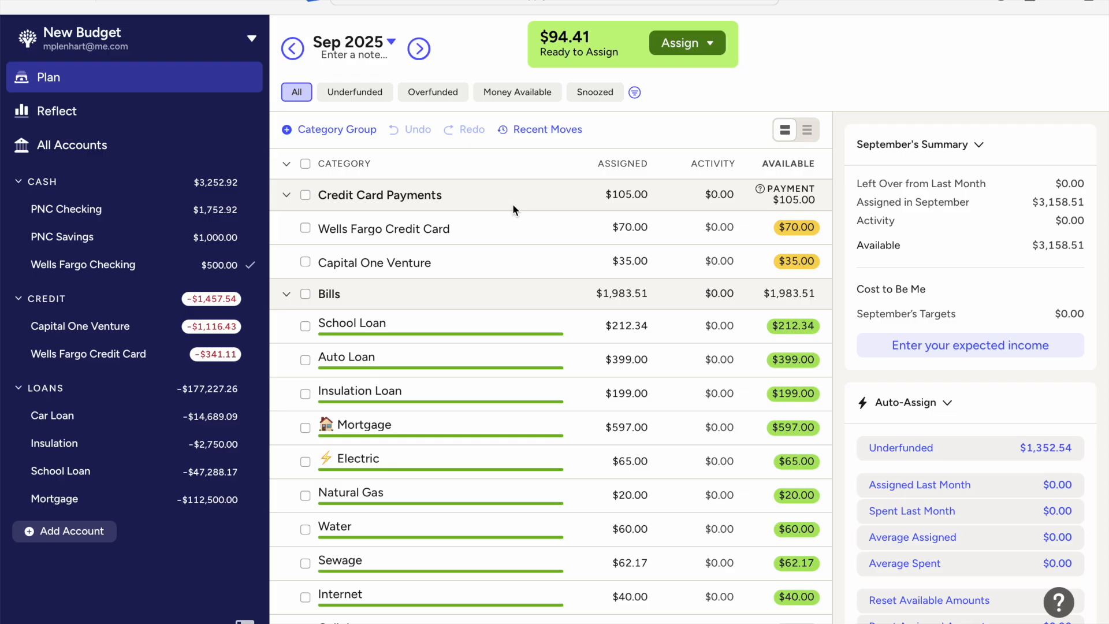
# Step: Rename the Vacations category in the Goals group to "Arizona/Grand Canyon" with a cactus emoji in front
pyautogui.scroll(-10, 512, 204)
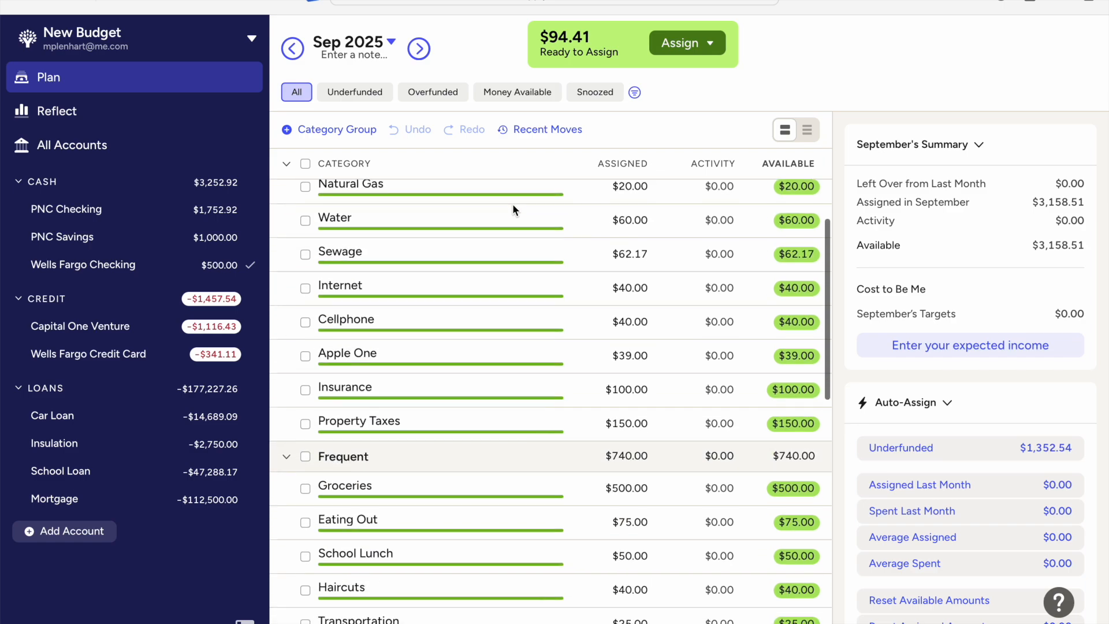
pyautogui.scroll(-7, 512, 205)
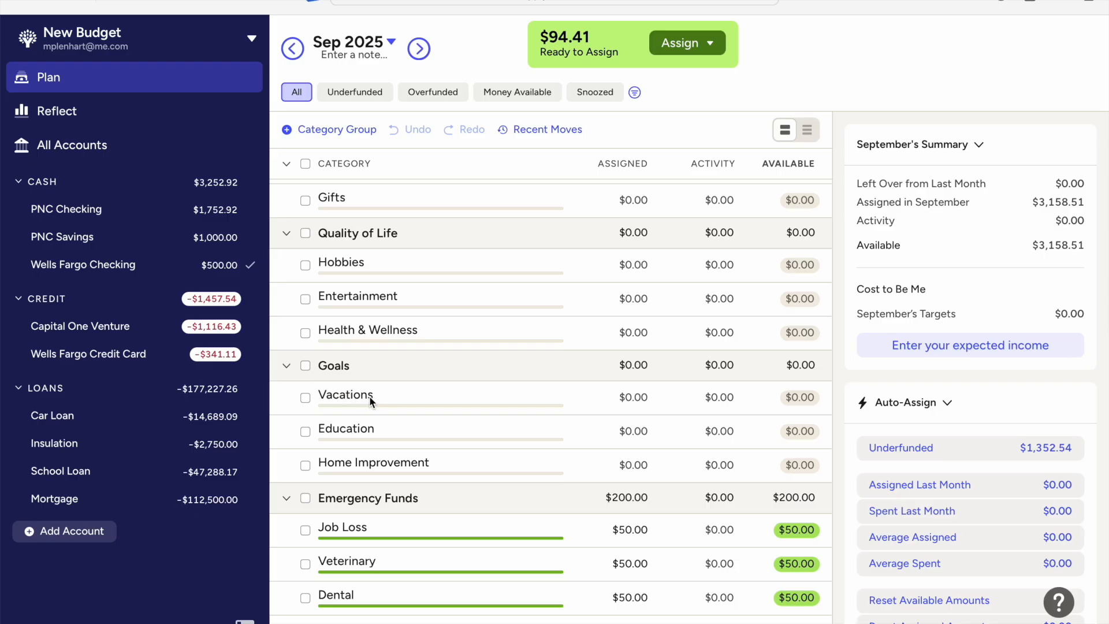
pyautogui.click(394, 392)
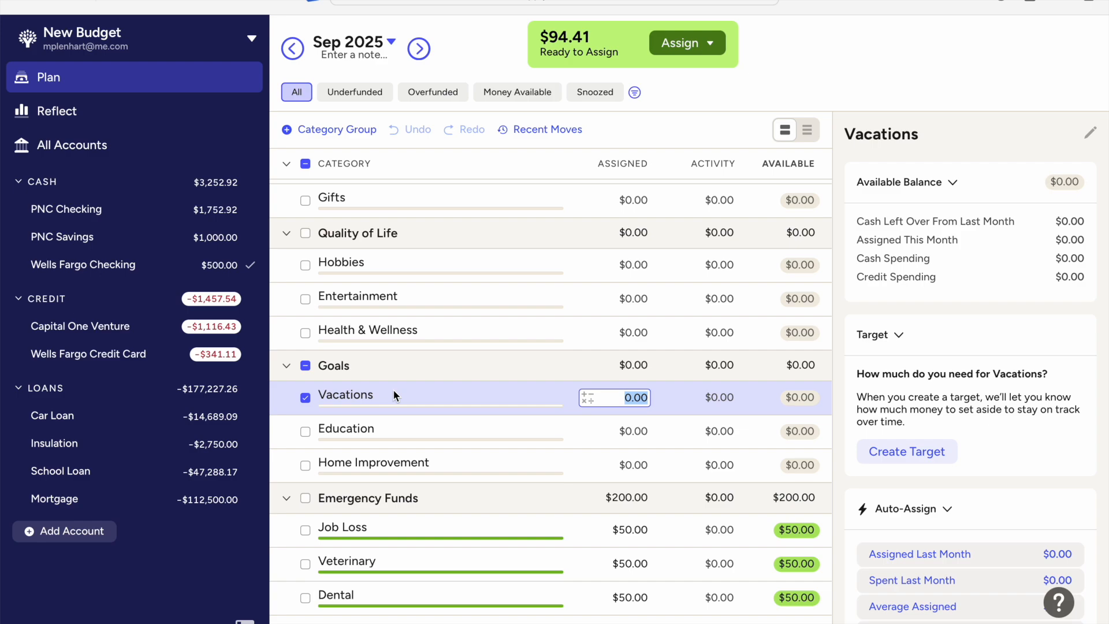
pyautogui.click(393, 391)
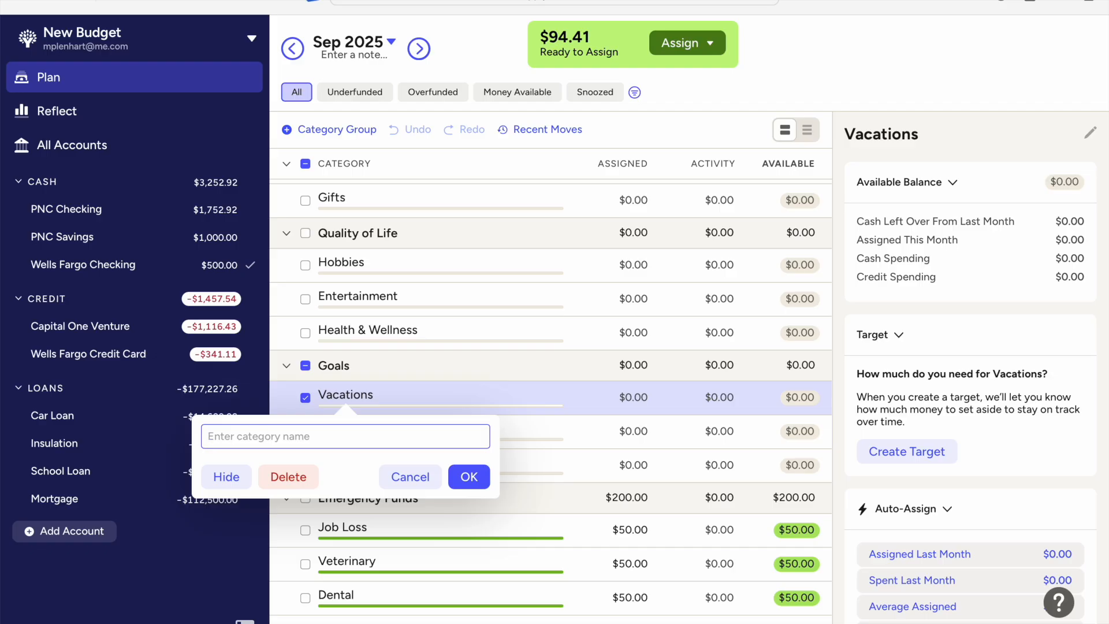
pyautogui.write('Arizona/Grand Canyon')
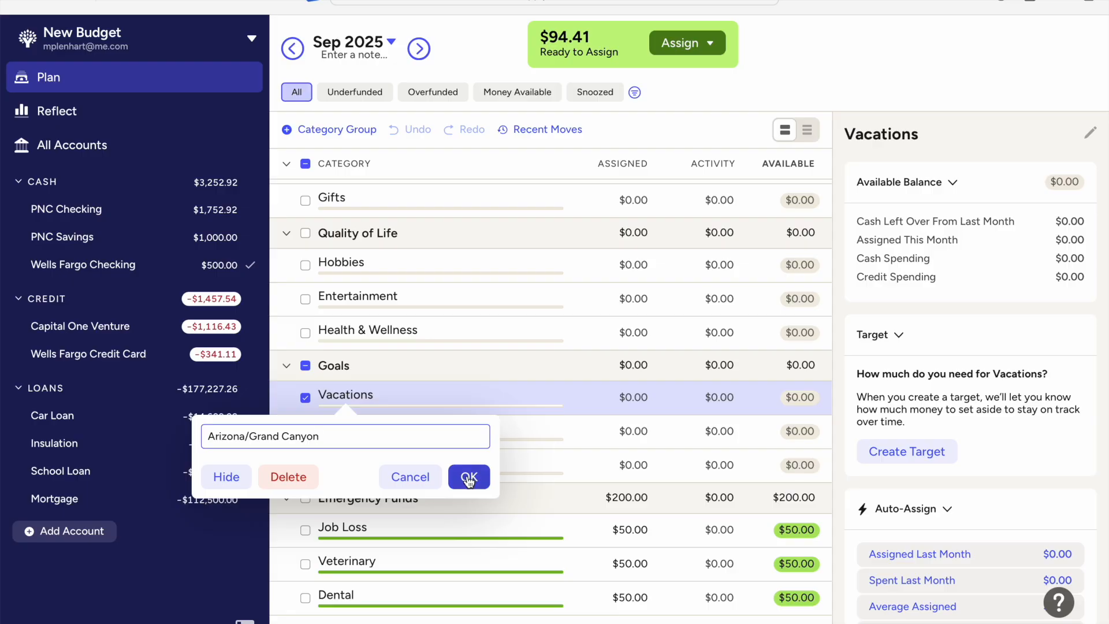
pyautogui.click(208, 436)
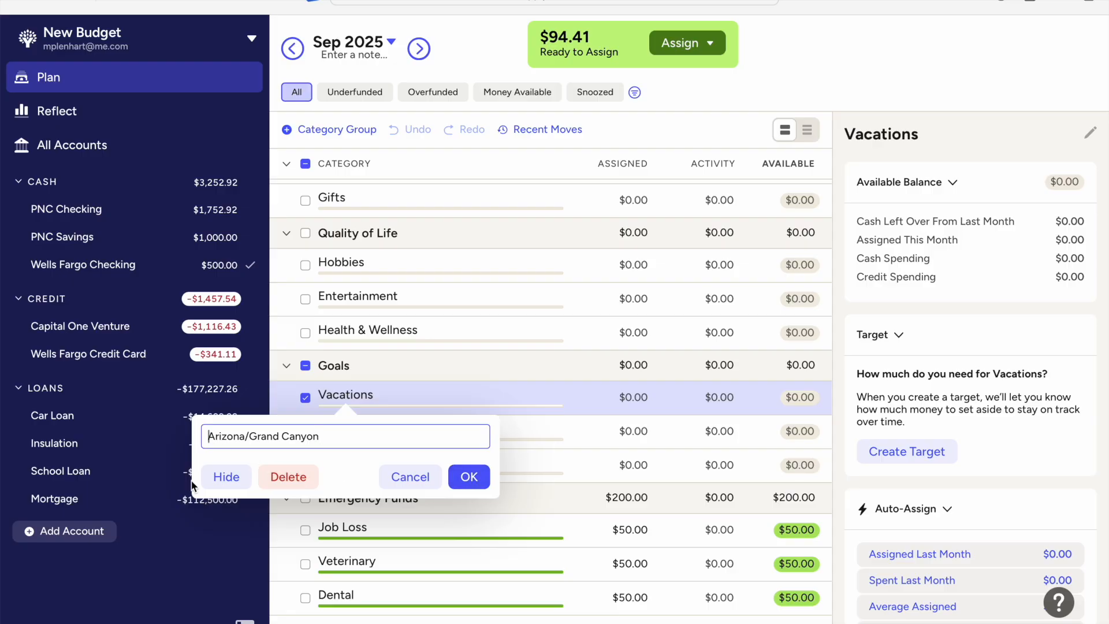
pyautogui.press('ctrl+super+space')
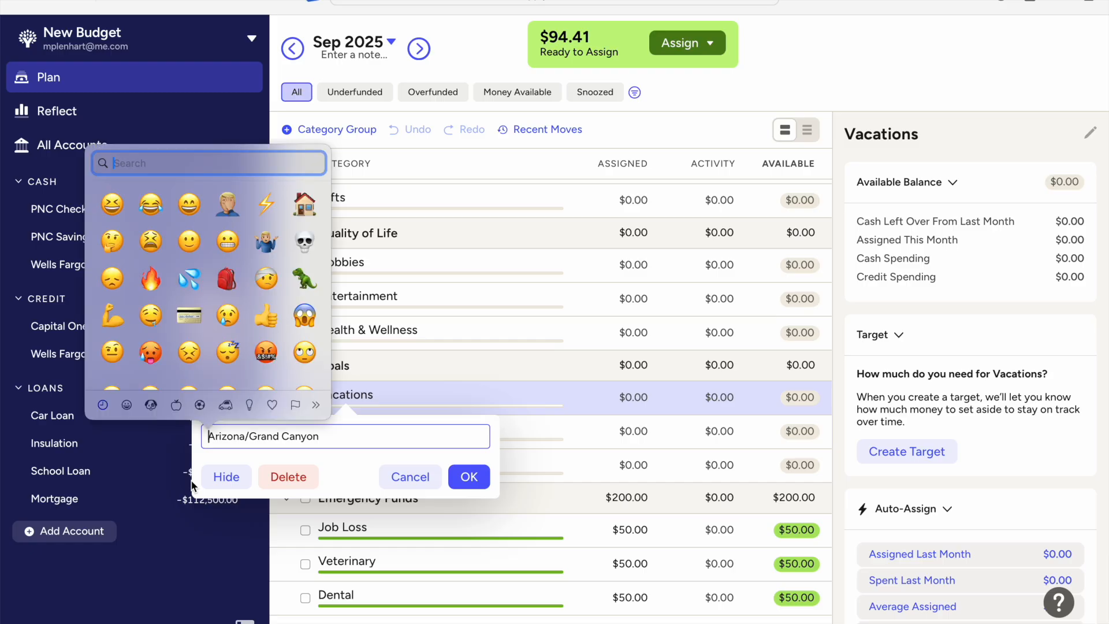
pyautogui.write('cac')
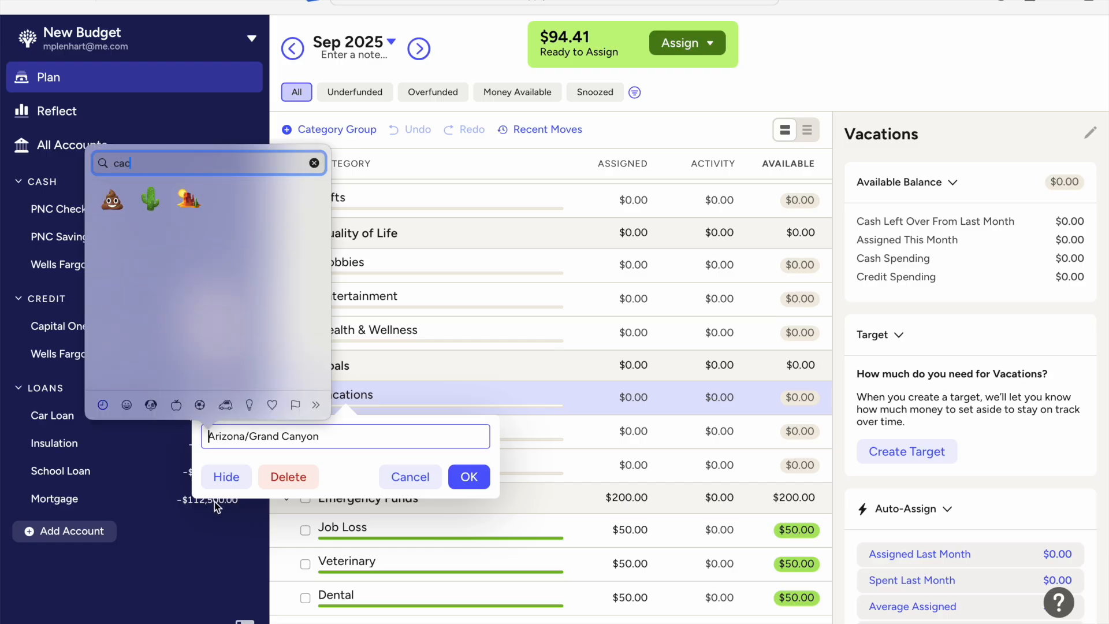
pyautogui.click(156, 202)
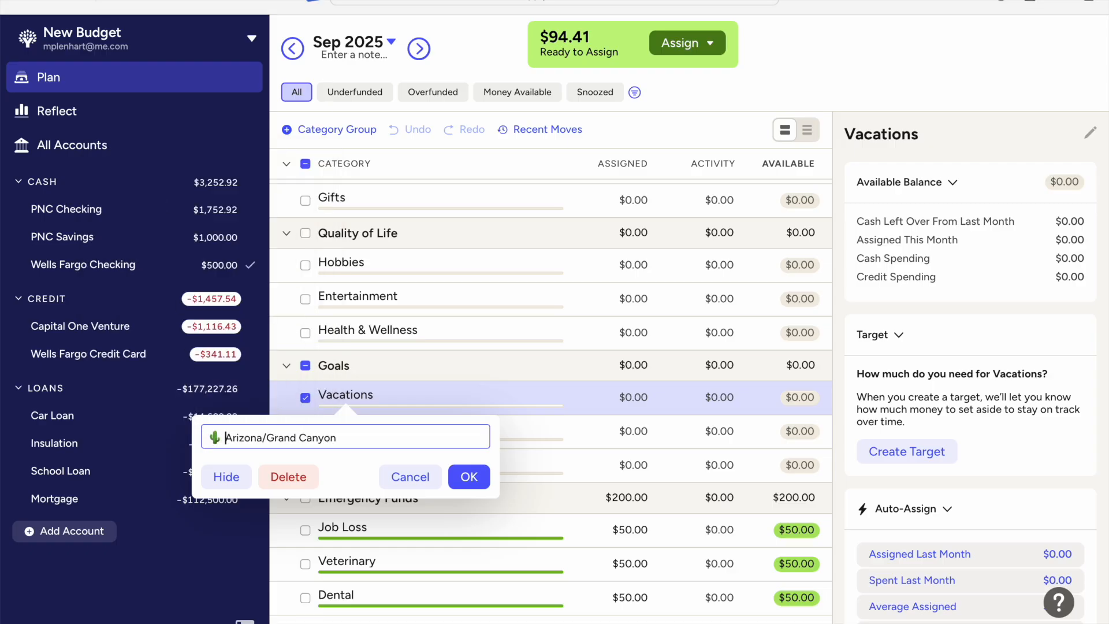
pyautogui.click(468, 477)
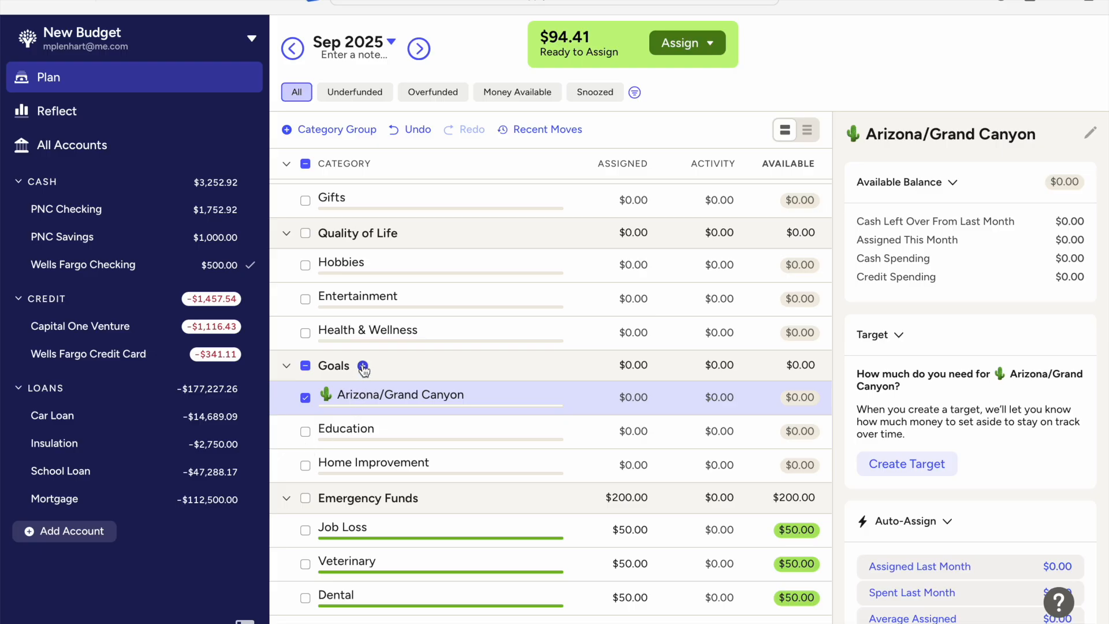
# Step: Add a category named "Europe" with the European Union flag emoji in front to the Goals group
pyautogui.click(363, 367)
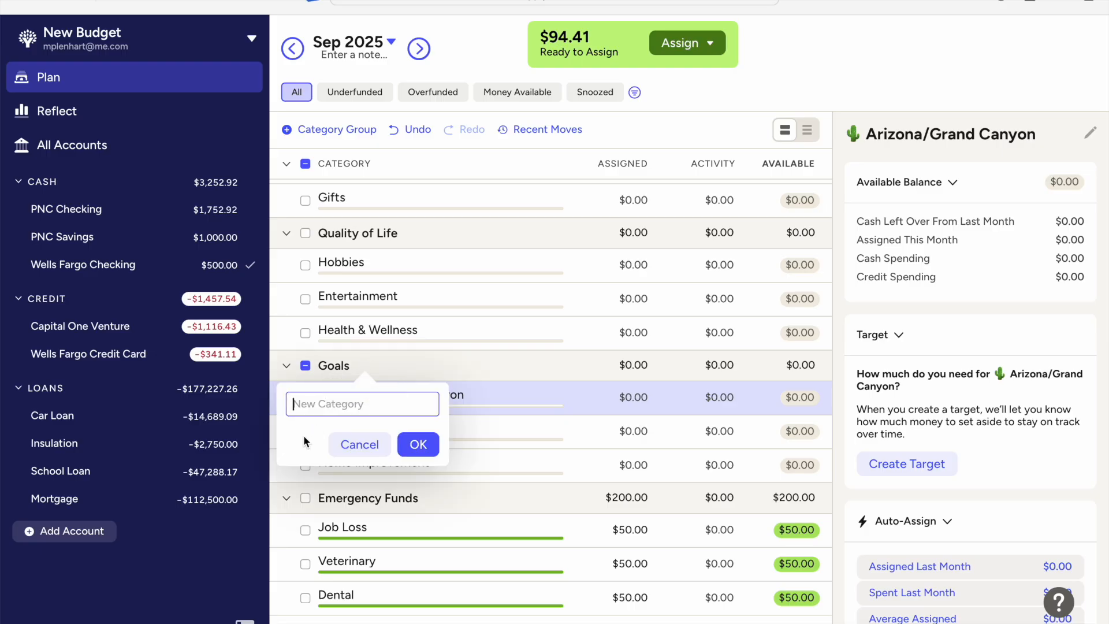
pyautogui.write('Europe')
pyautogui.click(294, 404)
pyautogui.press('ctrl+super+space')
pyautogui.write('europe')
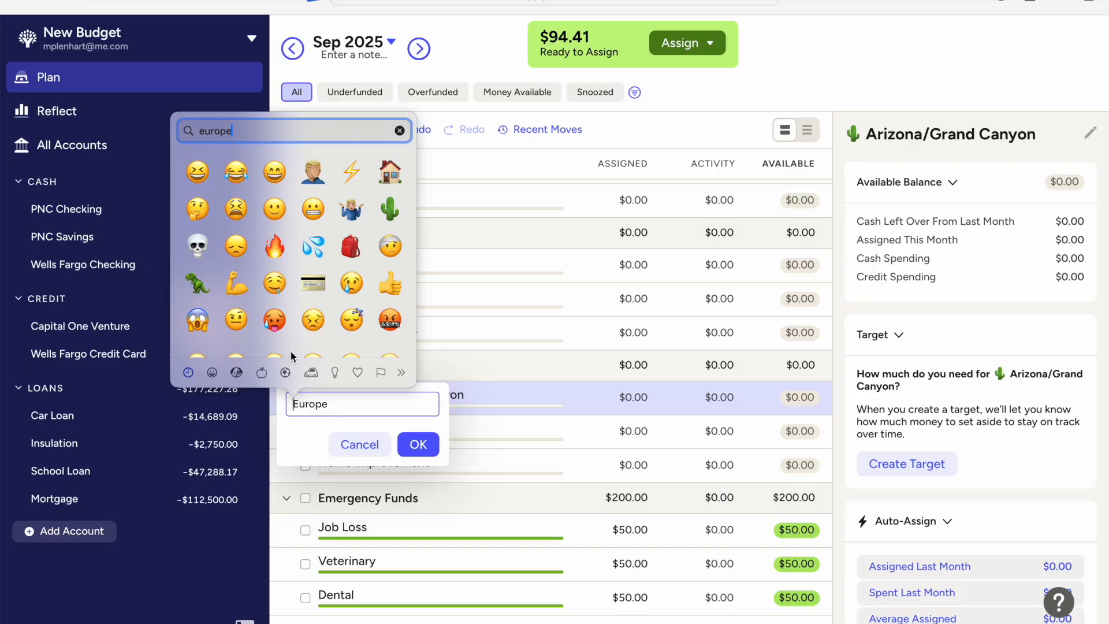
pyautogui.click(354, 165)
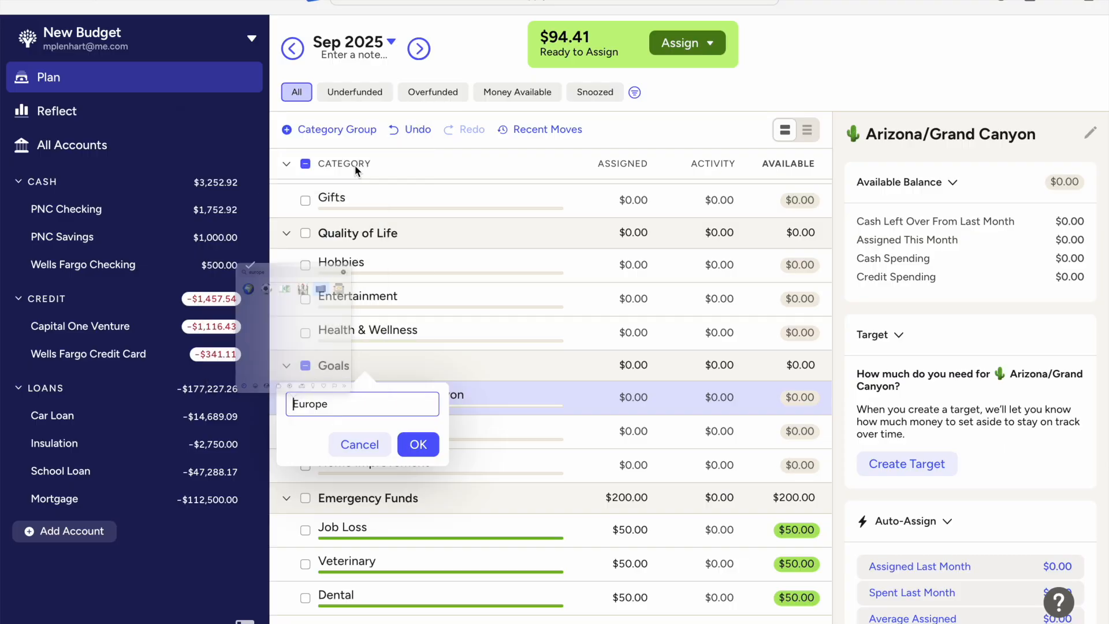
pyautogui.click(407, 448)
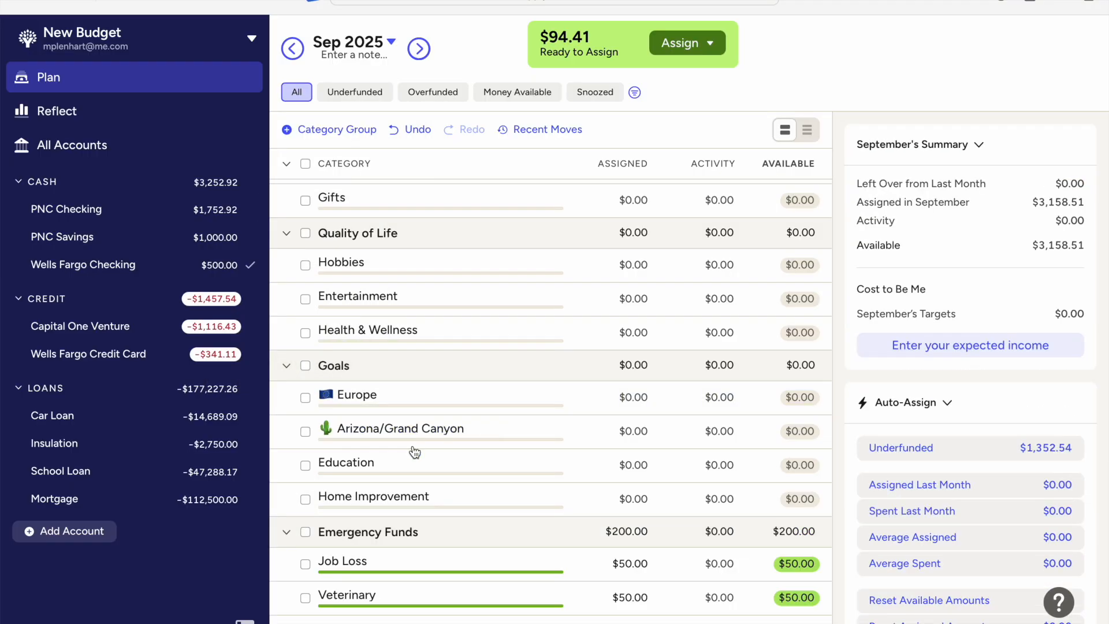
# Step: Rename the Education category in the Goals group to "College Savings" with a stack-of-books emoji in front
pyautogui.click(365, 466)
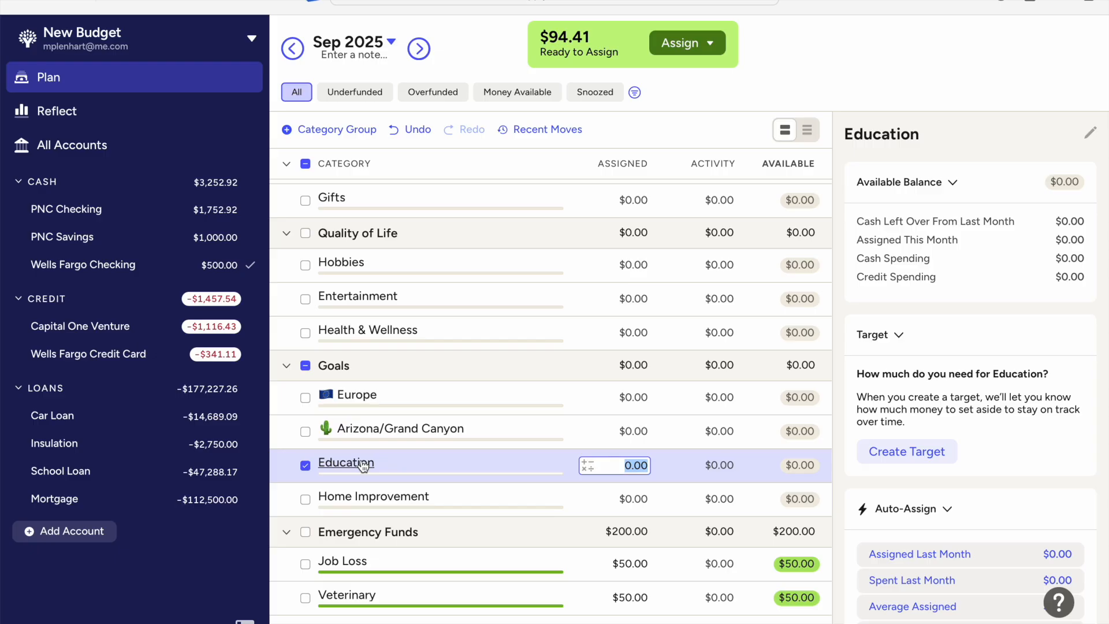
pyautogui.click(363, 466)
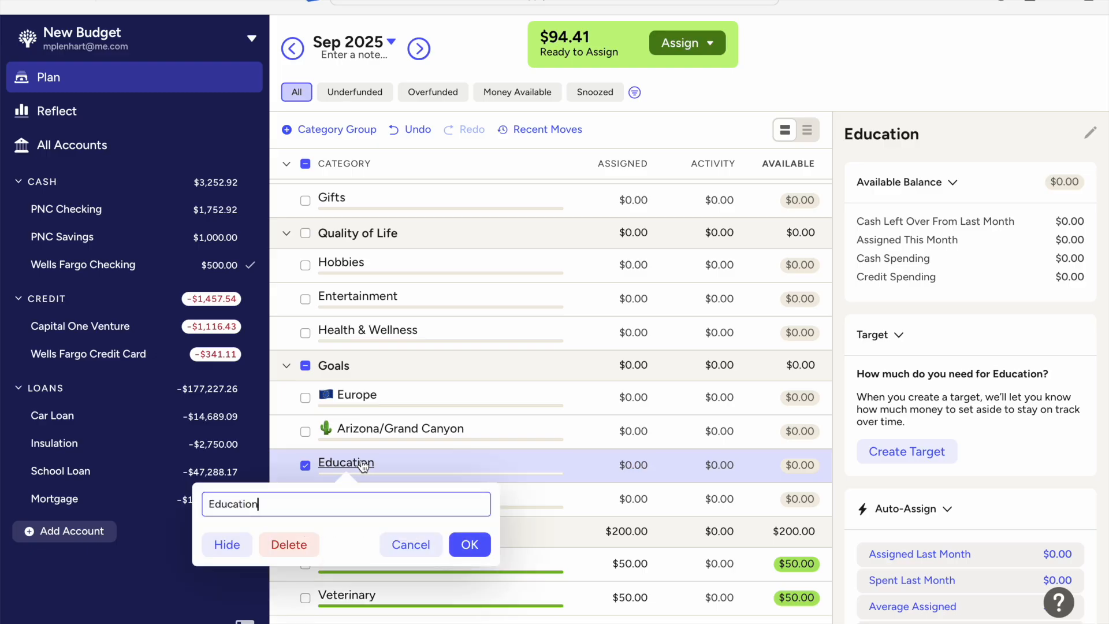
pyautogui.doubleClick(224, 500)
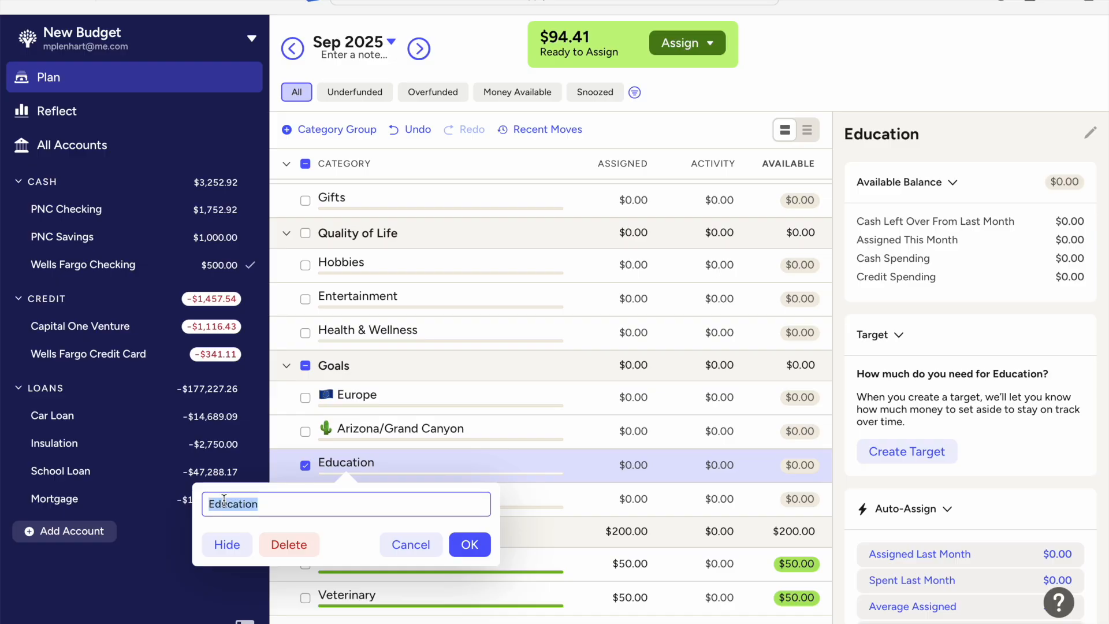
pyautogui.write('C')
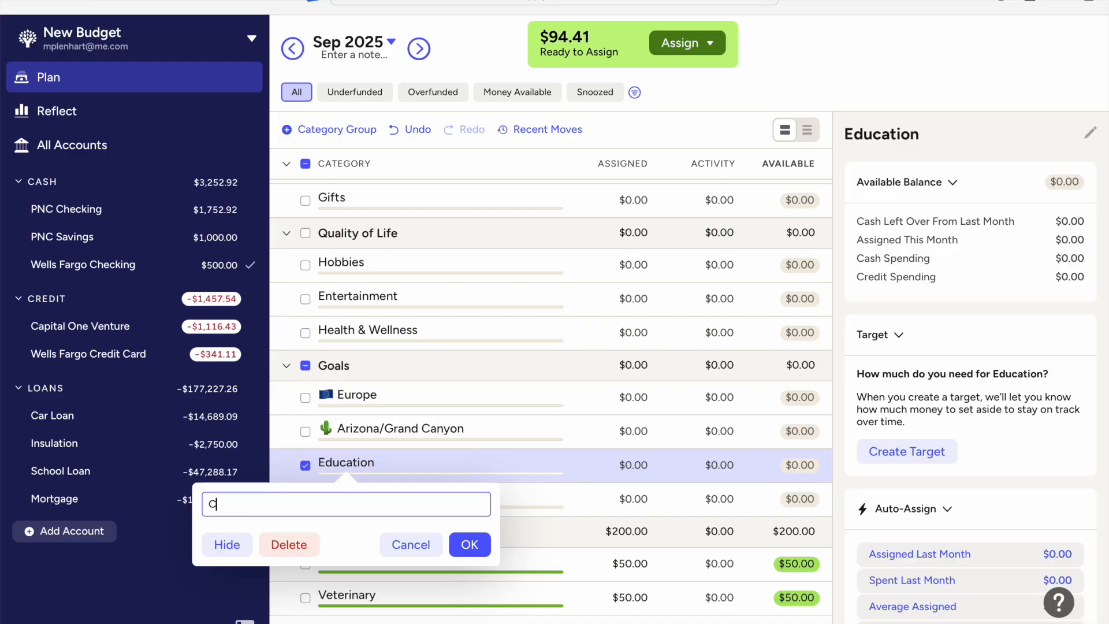
pyautogui.write('ollege Savings')
pyautogui.press('super+Left')
pyautogui.press('ctrl+super+space')
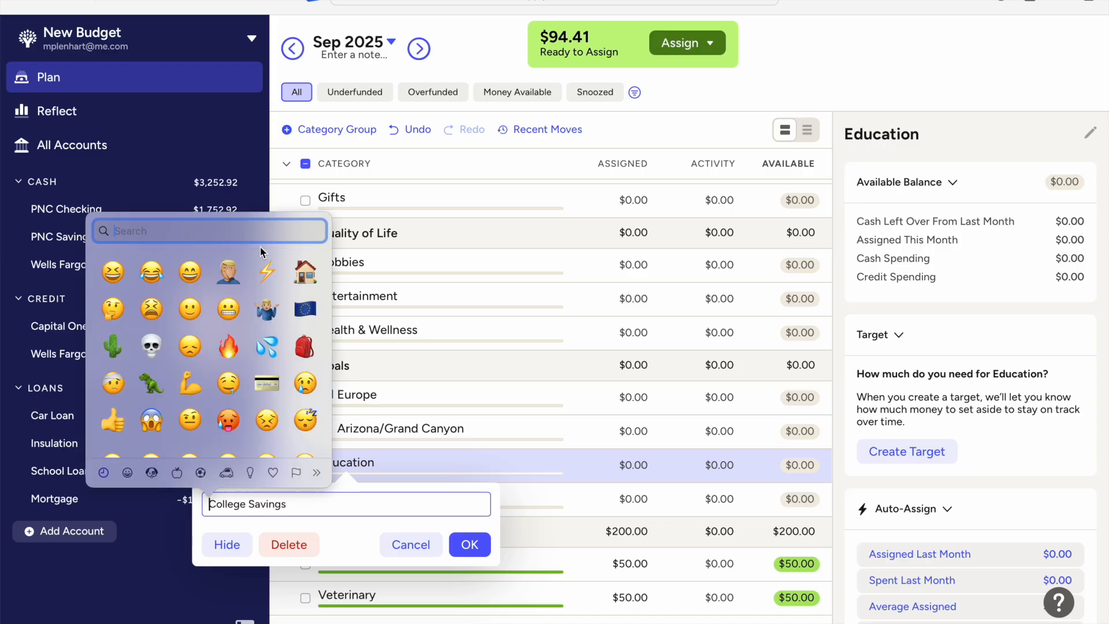
pyautogui.write('book')
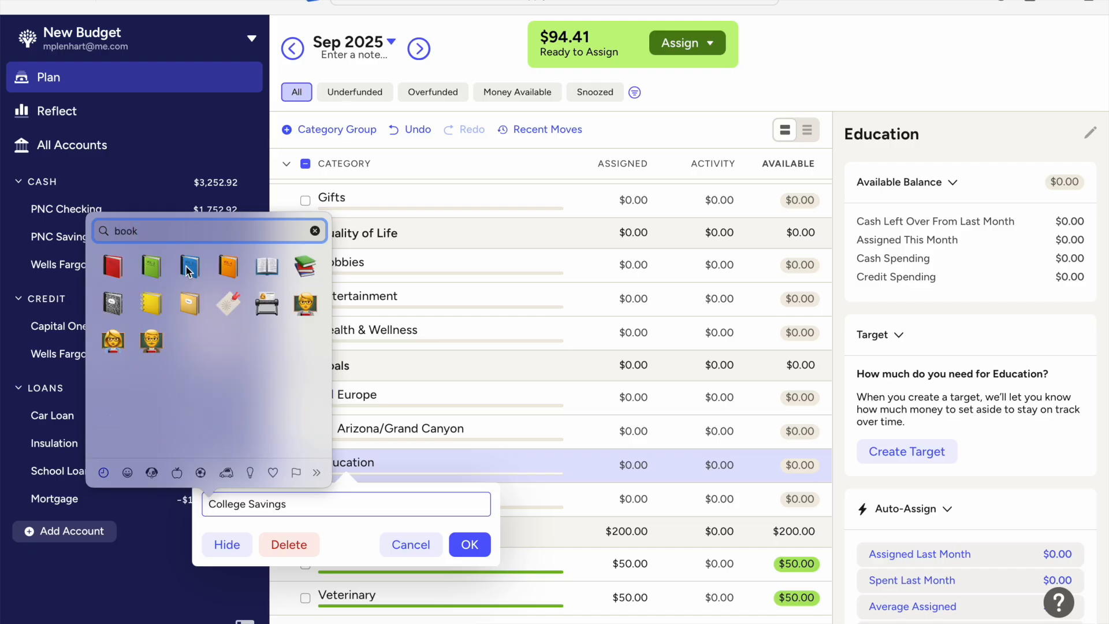
pyautogui.click(305, 266)
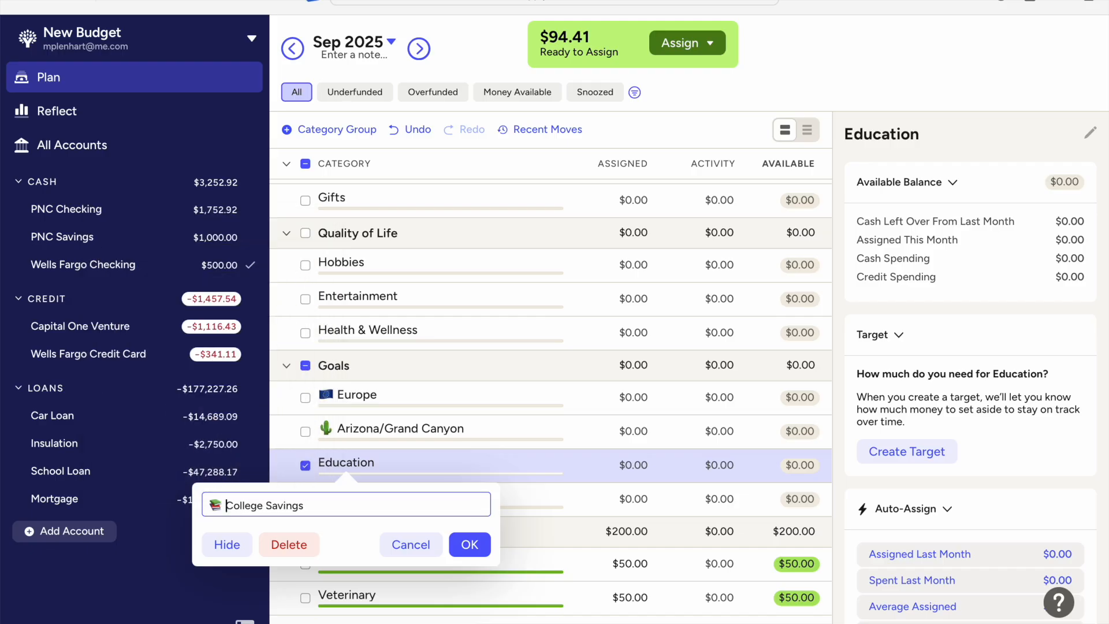
pyautogui.click(468, 546)
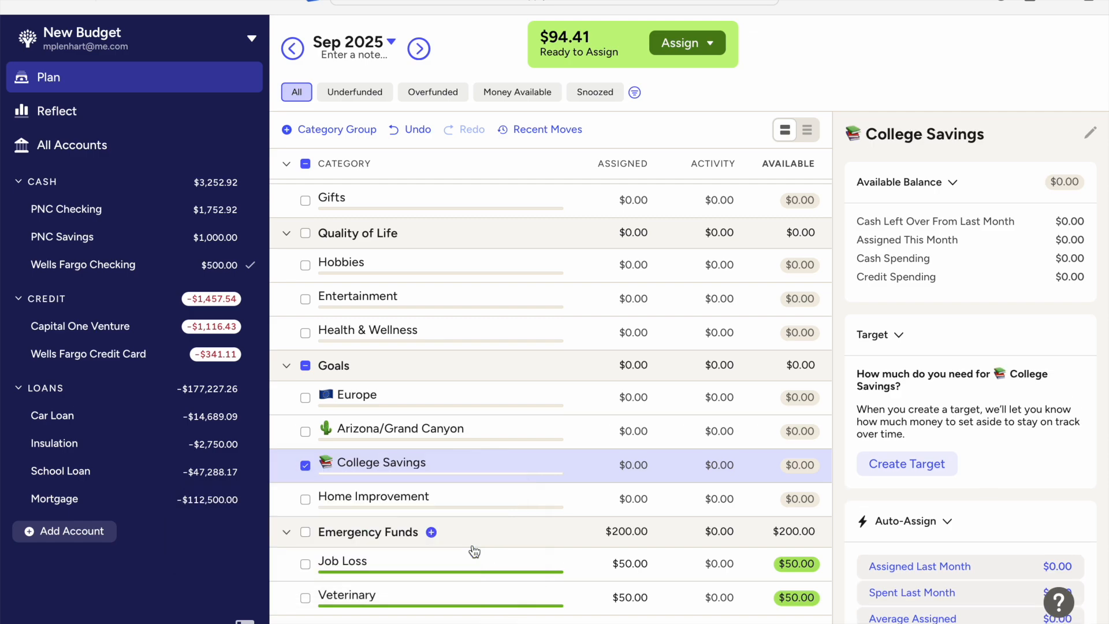
# Step: Deselect the College Savings category and move it above Europe, to the start of the Goals group
pyautogui.click(305, 466)
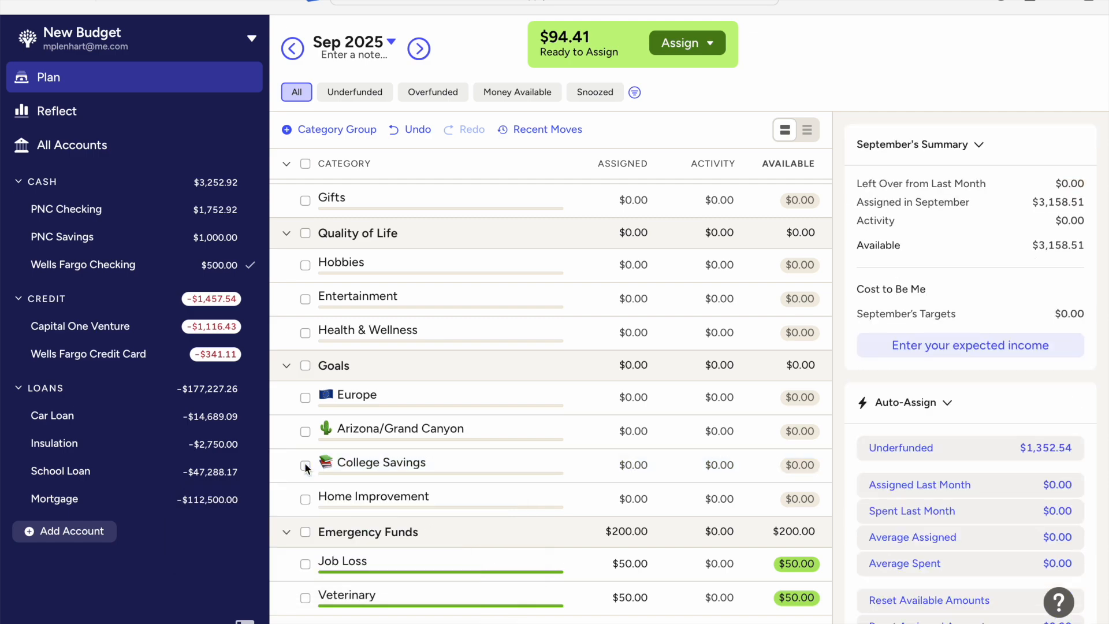
pyautogui.moveTo(454, 448); pyautogui.dragTo(447, 386)
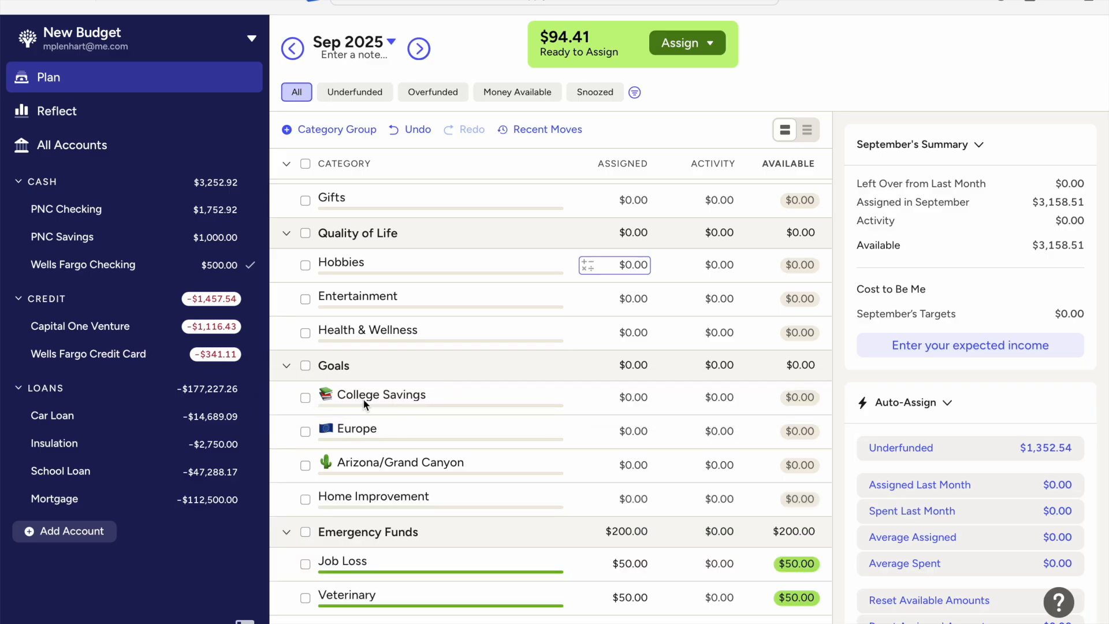
pyautogui.moveTo(365, 403); pyautogui.dragTo(456, 400)
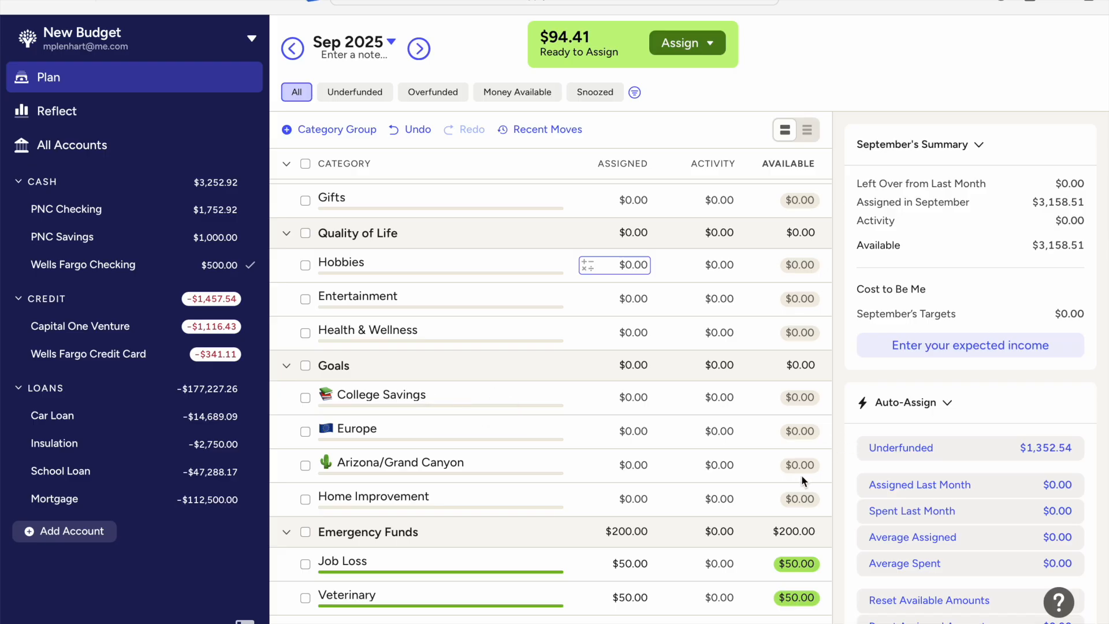
# Step: Rename the Home Improvement category in the Goals group to "Yard Refresh" with a sunflower emoji in front
pyautogui.click(370, 497)
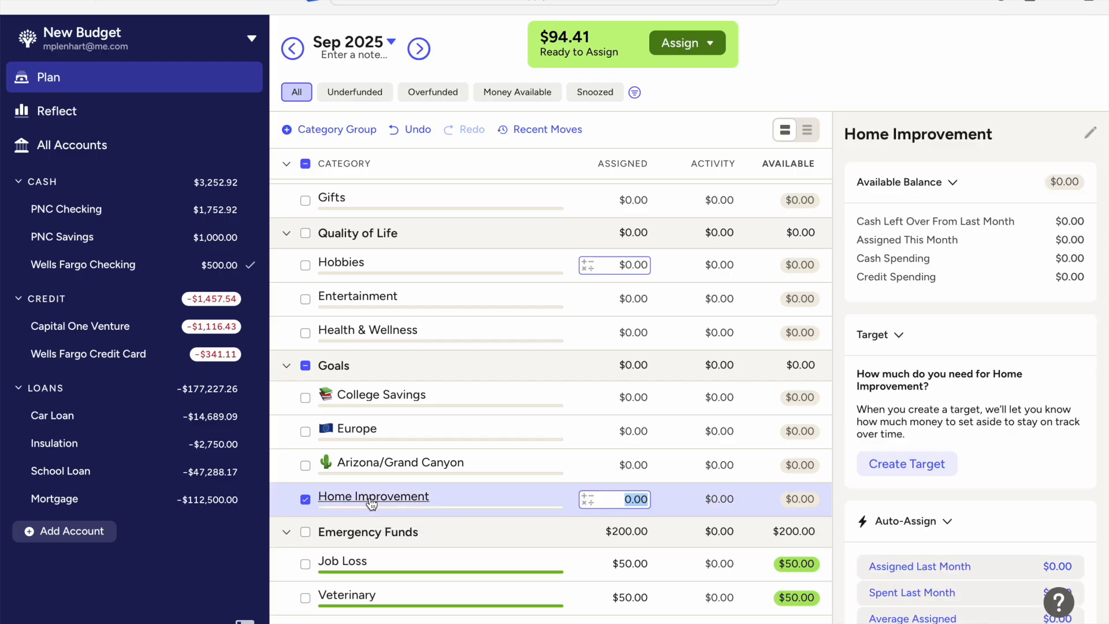
pyautogui.click(362, 500)
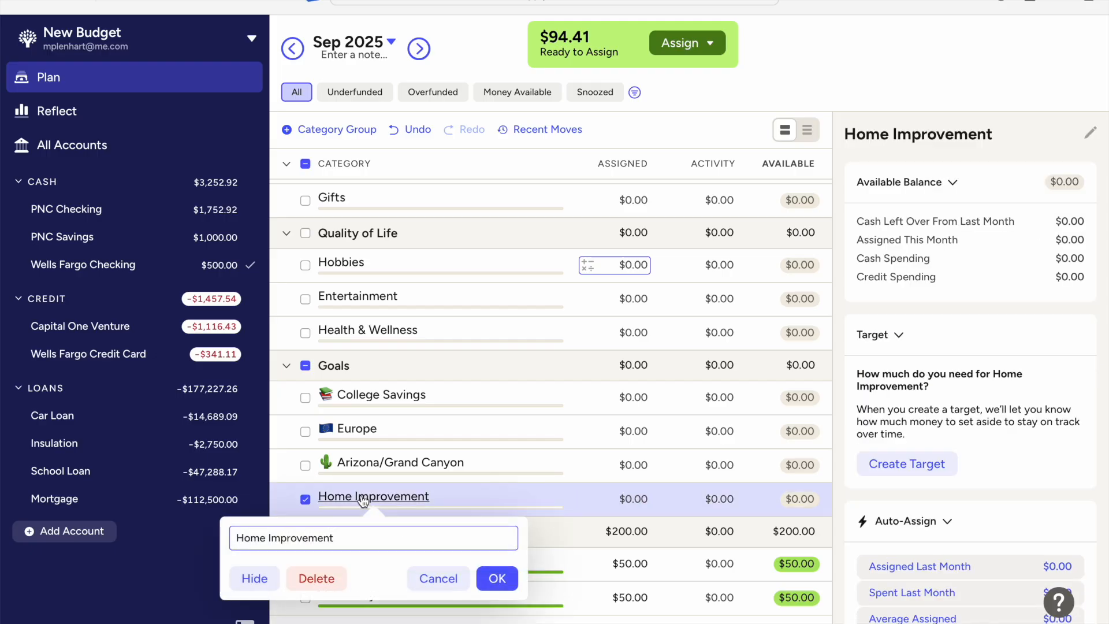
pyautogui.moveTo(353, 540); pyautogui.dragTo(200, 523)
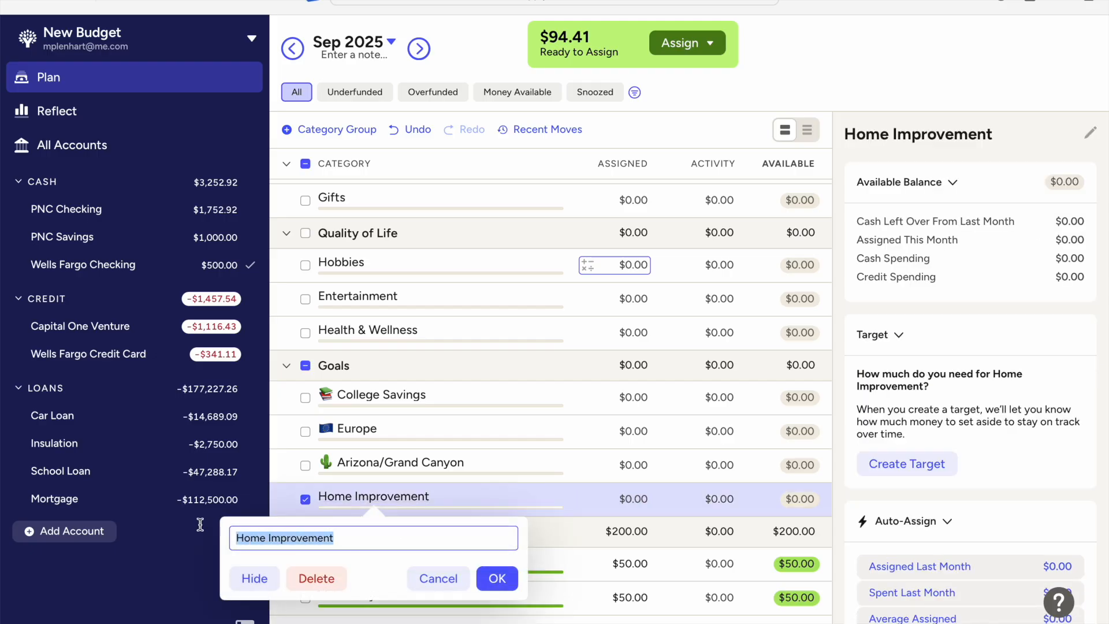
pyautogui.write('Yard Ref')
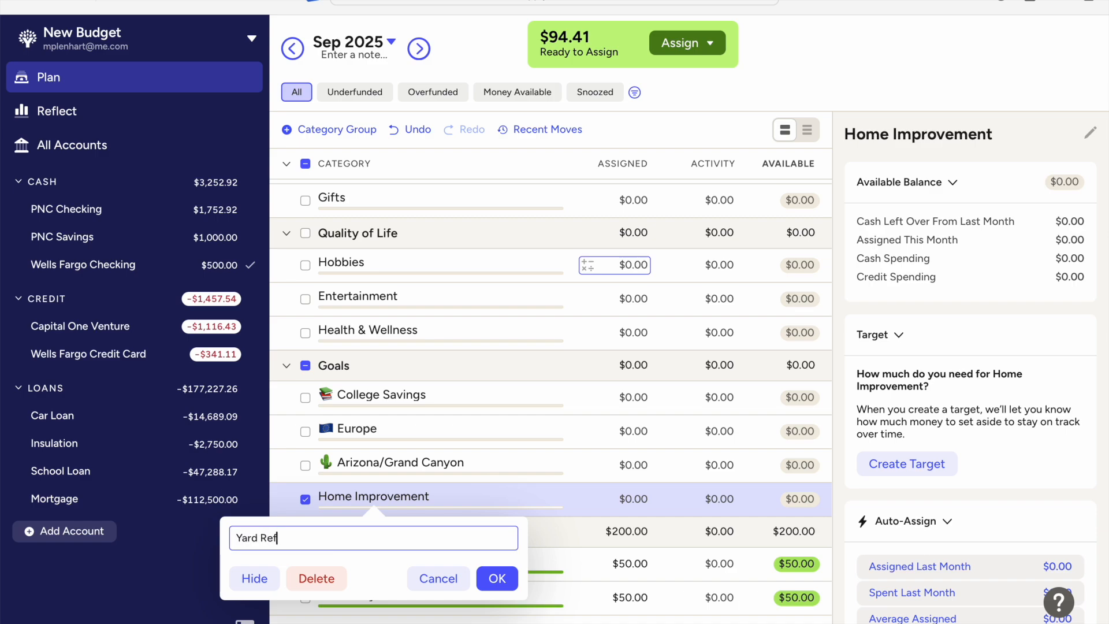
pyautogui.write('resh')
pyautogui.click(236, 538)
pyautogui.press('ctrl+super+space')
pyautogui.write('flower')
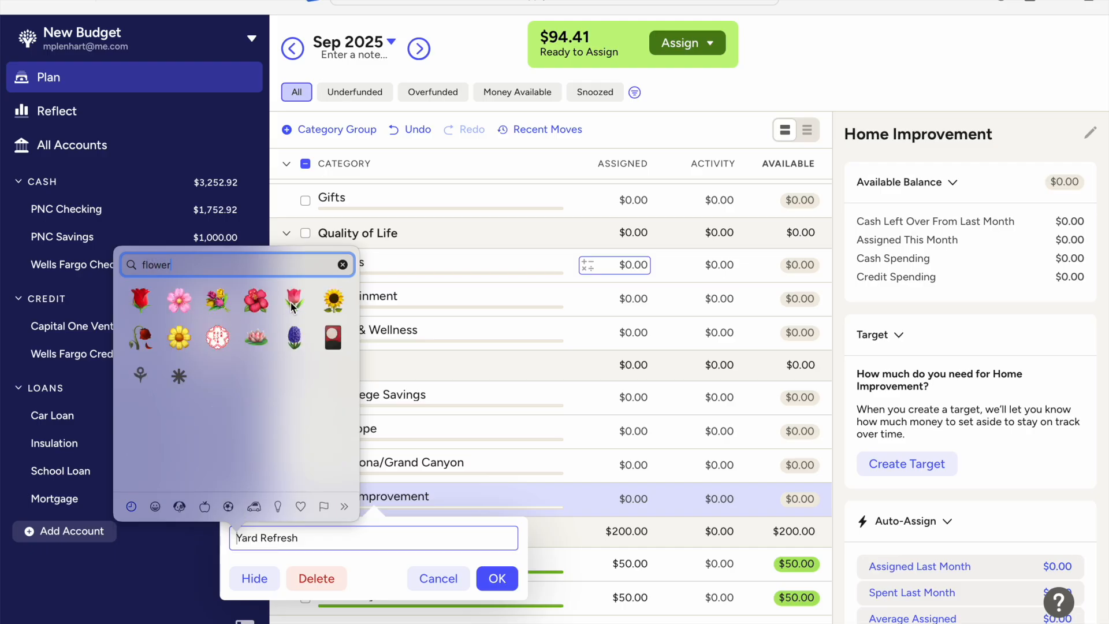
pyautogui.click(334, 300)
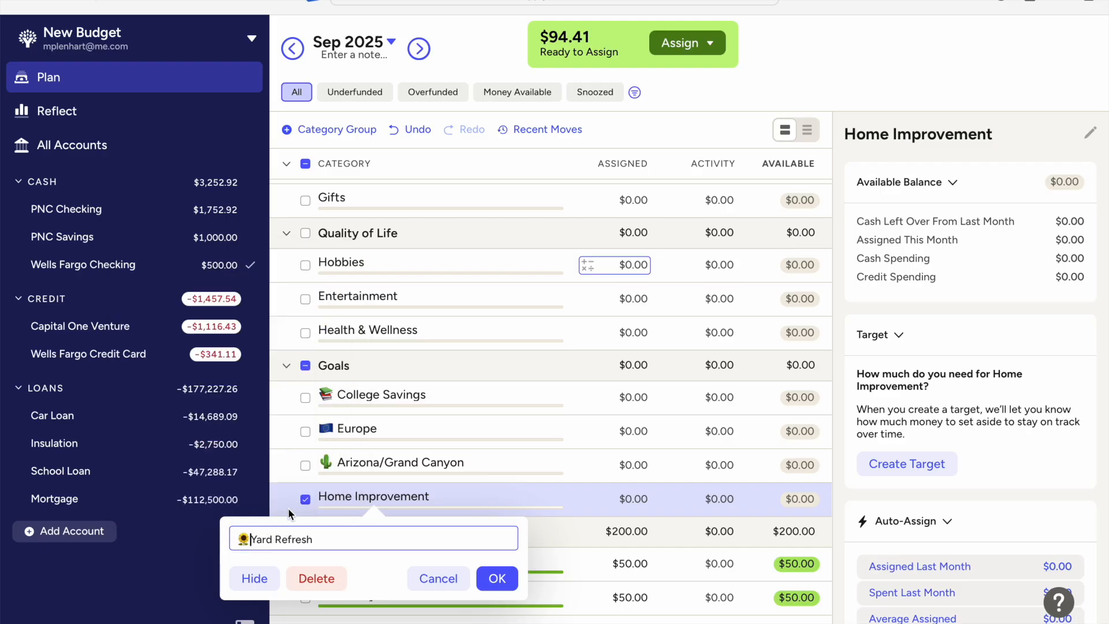
pyautogui.click(496, 579)
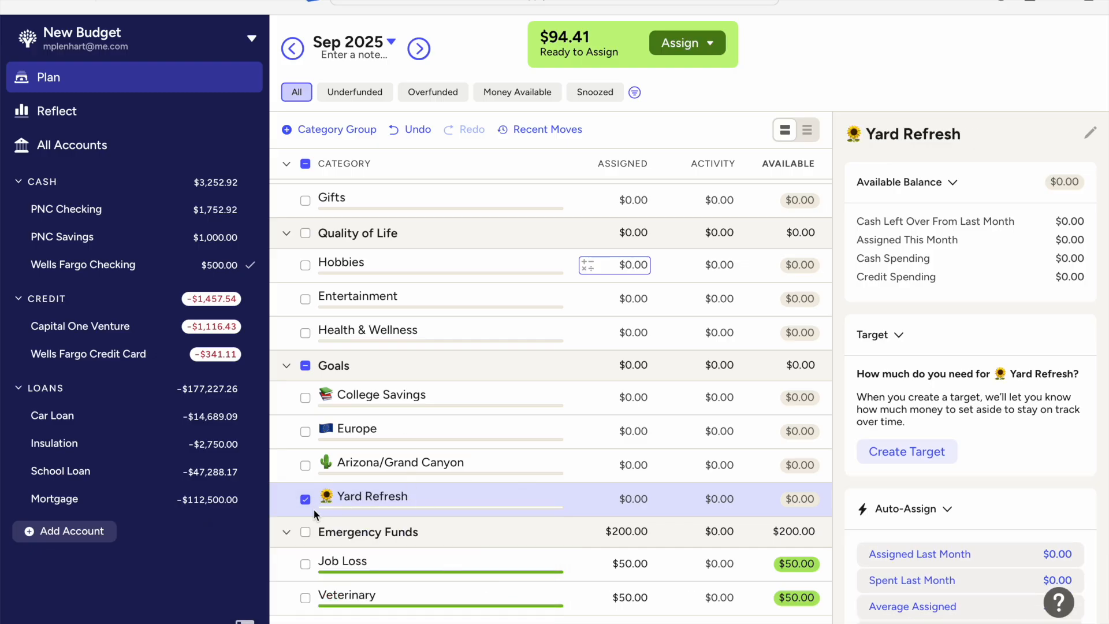
# Step: Deselect the Yard Refresh category and rename the Goals group to "Long-Term Goals"
pyautogui.click(304, 501)
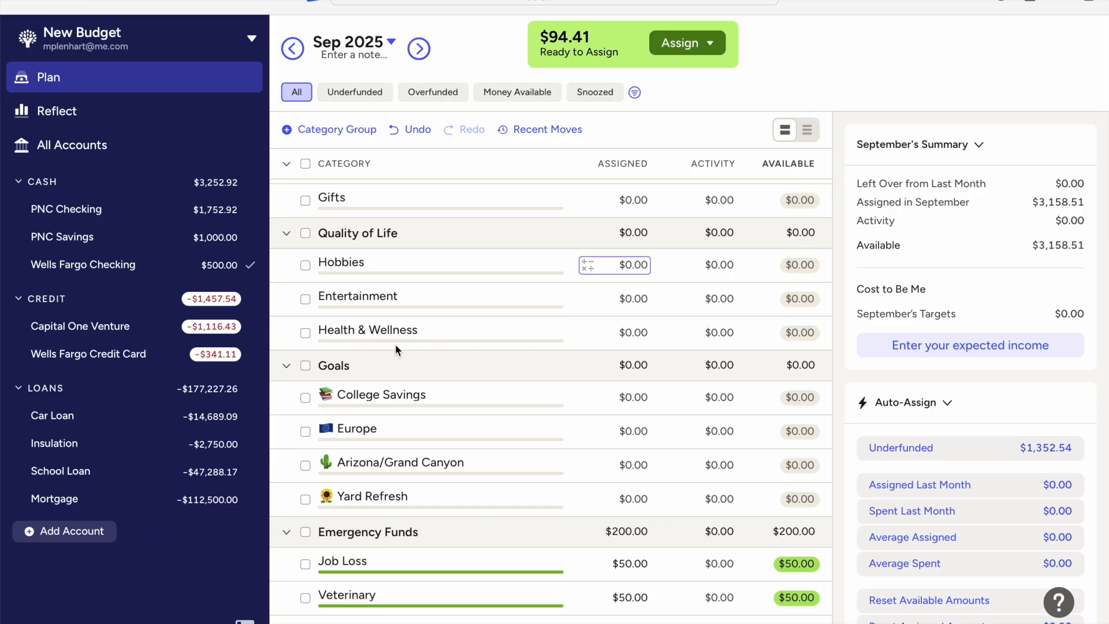
pyautogui.click(334, 365)
pyautogui.press('Home')
pyautogui.write('Long-Term')
pyautogui.press('Return')
# Step: Add a category named "US Tour" with a tent emoji in front to the Long-Term Goals group
pyautogui.click(427, 366)
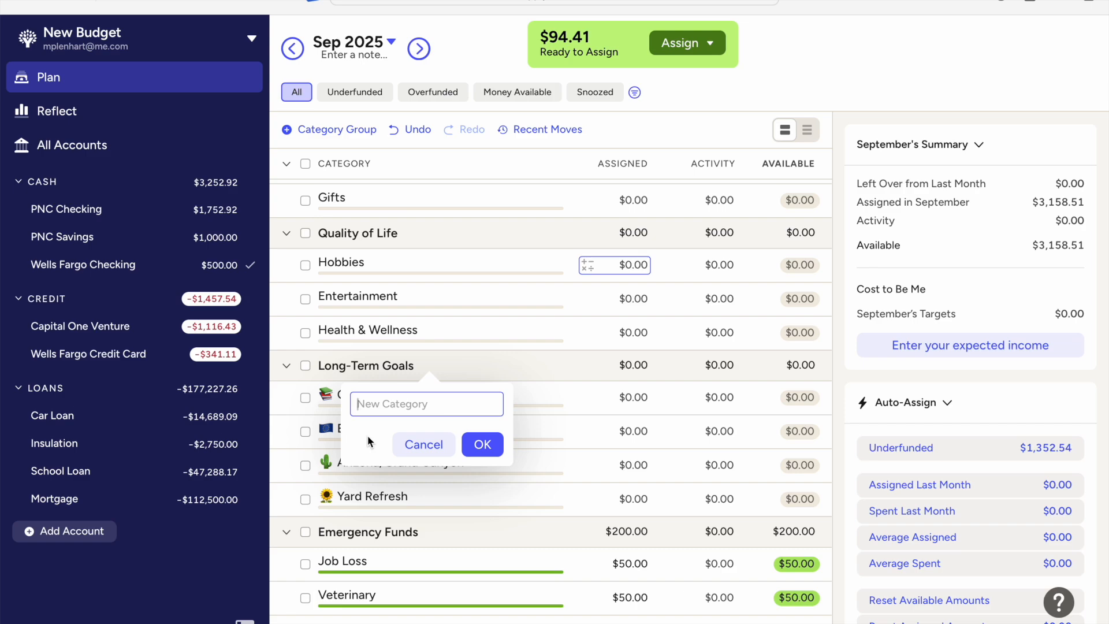
pyautogui.write('US Tour')
pyautogui.press('ctrl+super+space')
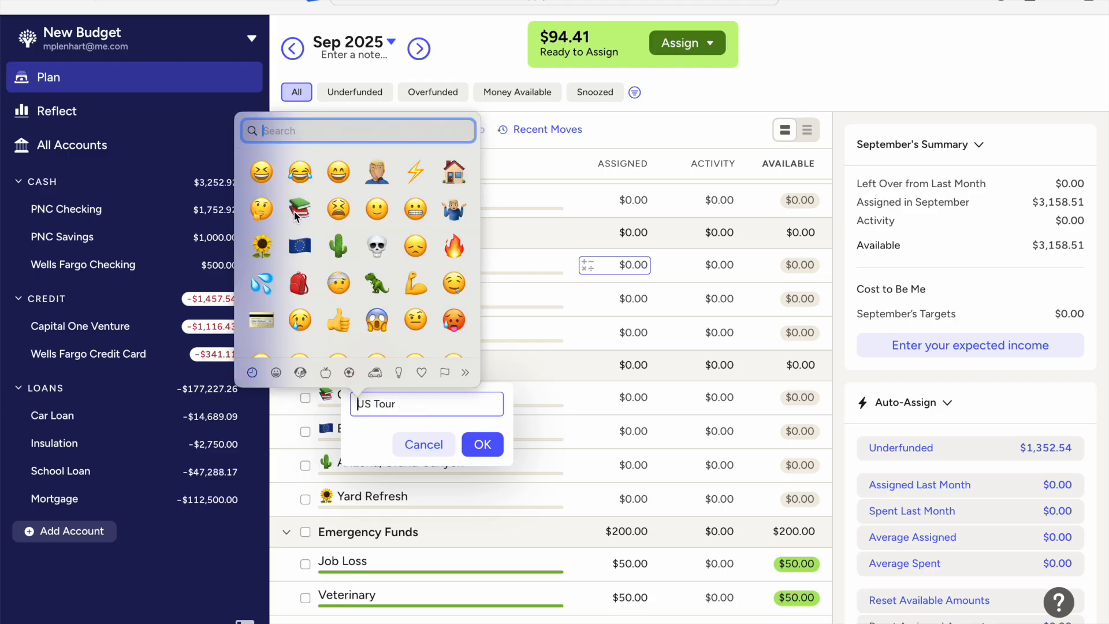
pyautogui.write('camp')
pyautogui.click(262, 168)
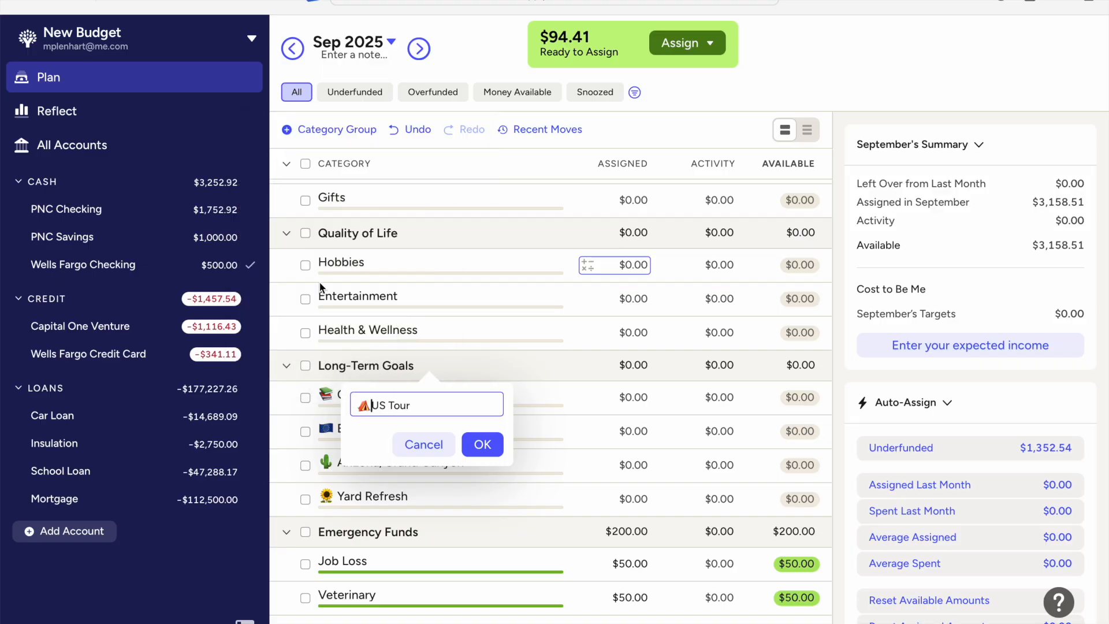
pyautogui.click(481, 444)
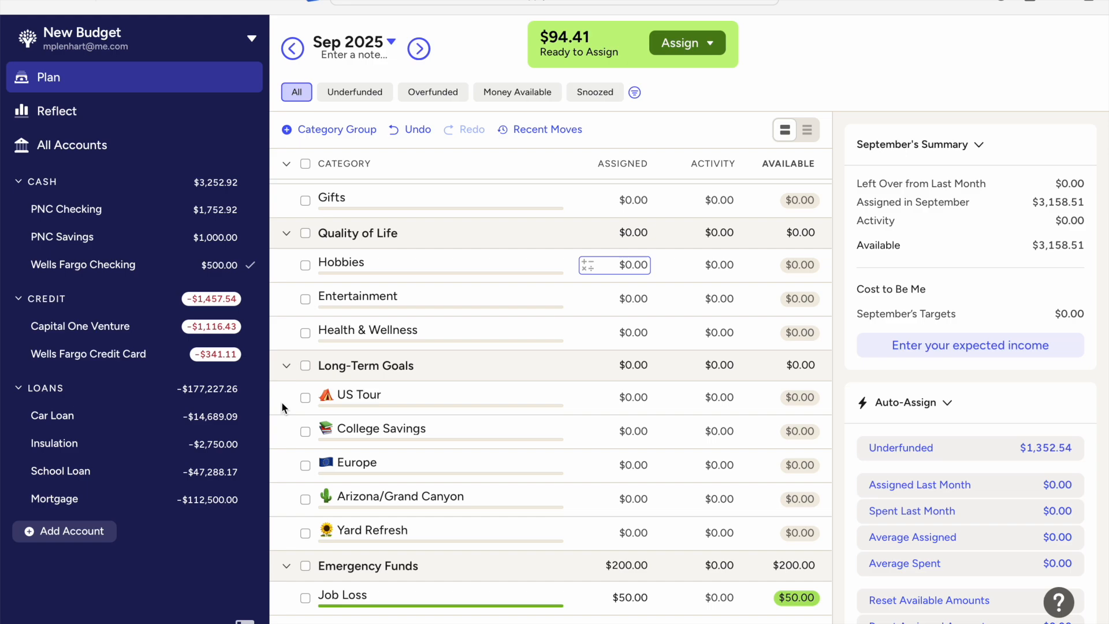
# Step: Put a puzzle-piece emoji in front of the Hobbies category name in the Quality of Life group, and deselect the category
pyautogui.scroll(3, 456, 355)
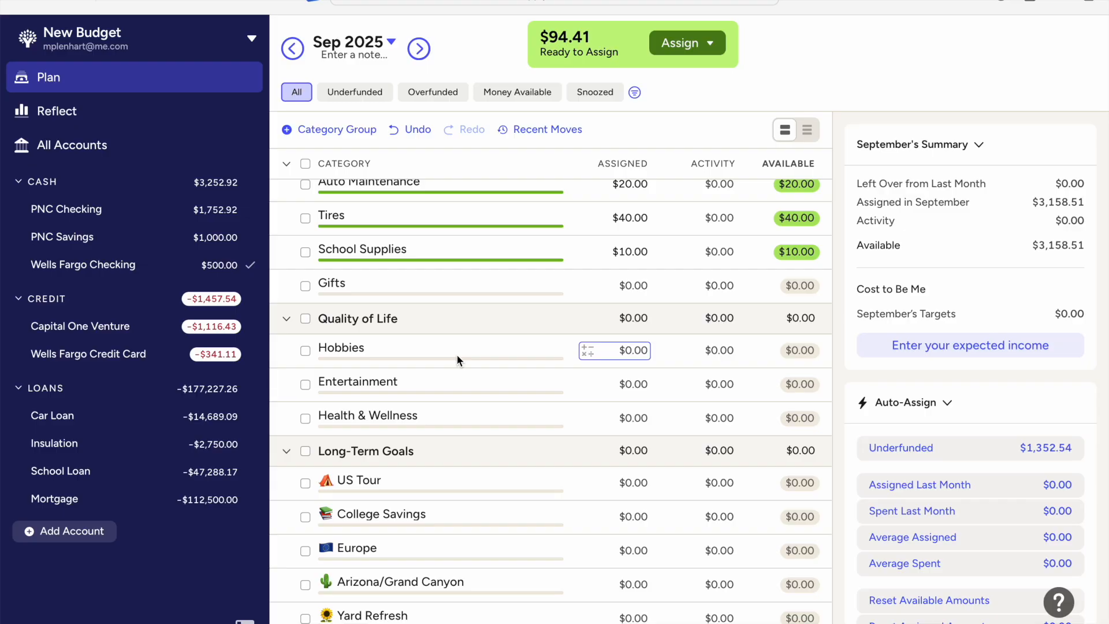
pyautogui.moveTo(376, 325)
pyautogui.scroll(4, 447, 317)
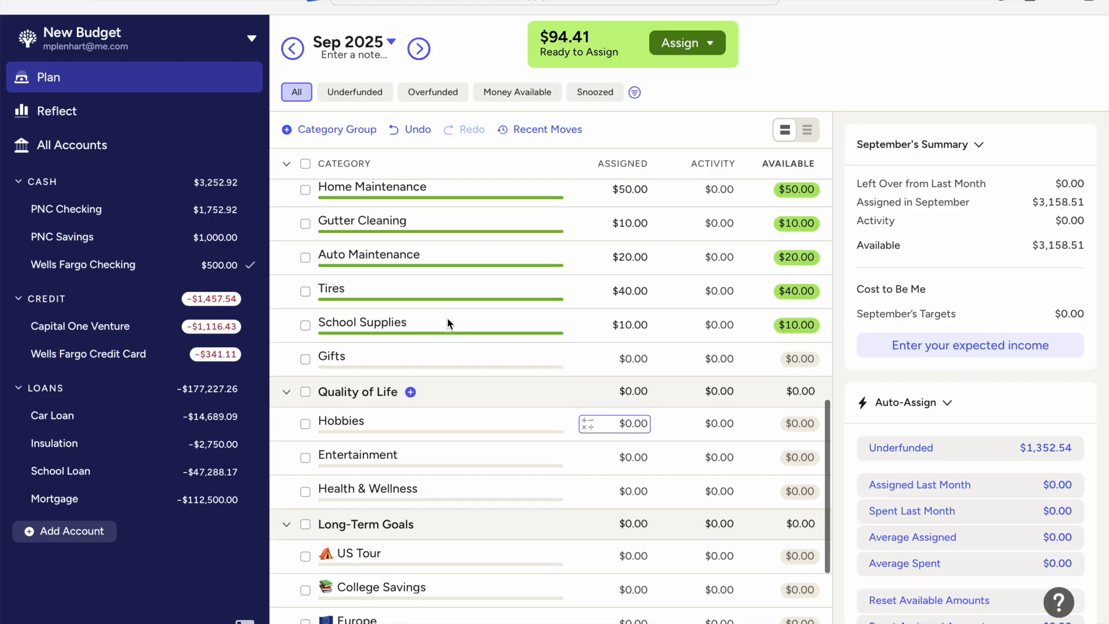
pyautogui.scroll(-2, 447, 317)
pyautogui.scroll(5, 448, 322)
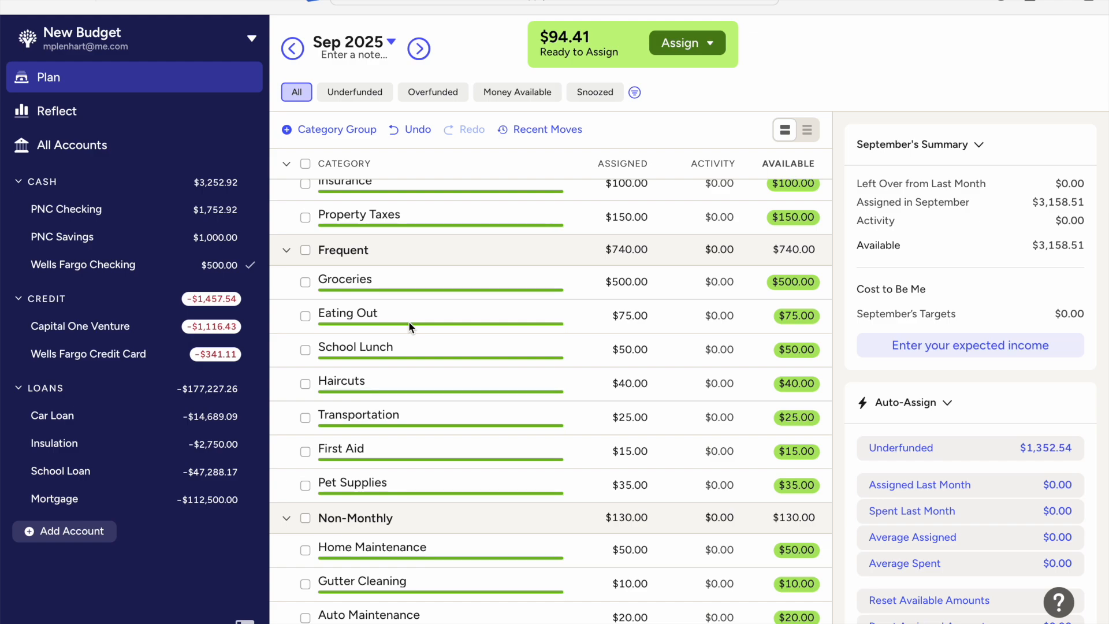
pyautogui.scroll(-6, 407, 321)
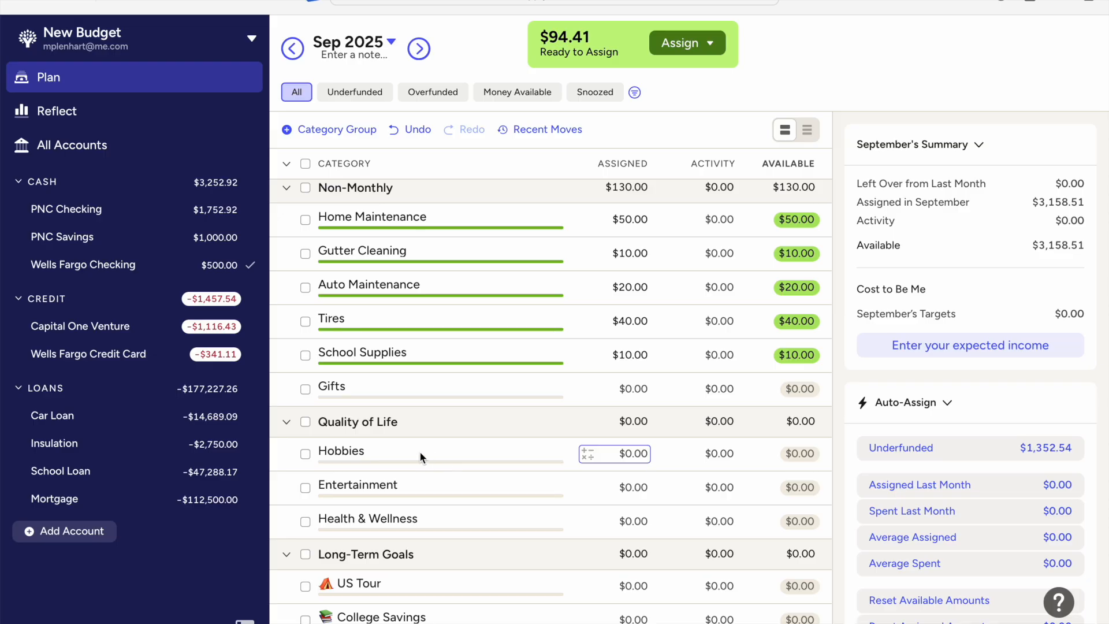
pyautogui.click(354, 454)
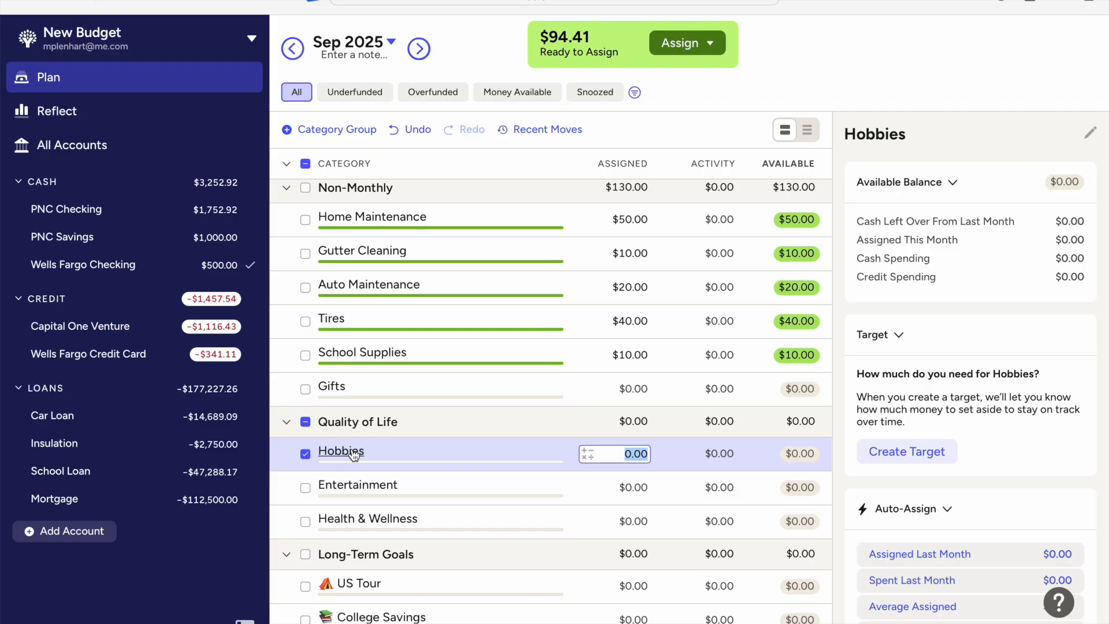
pyautogui.click(353, 454)
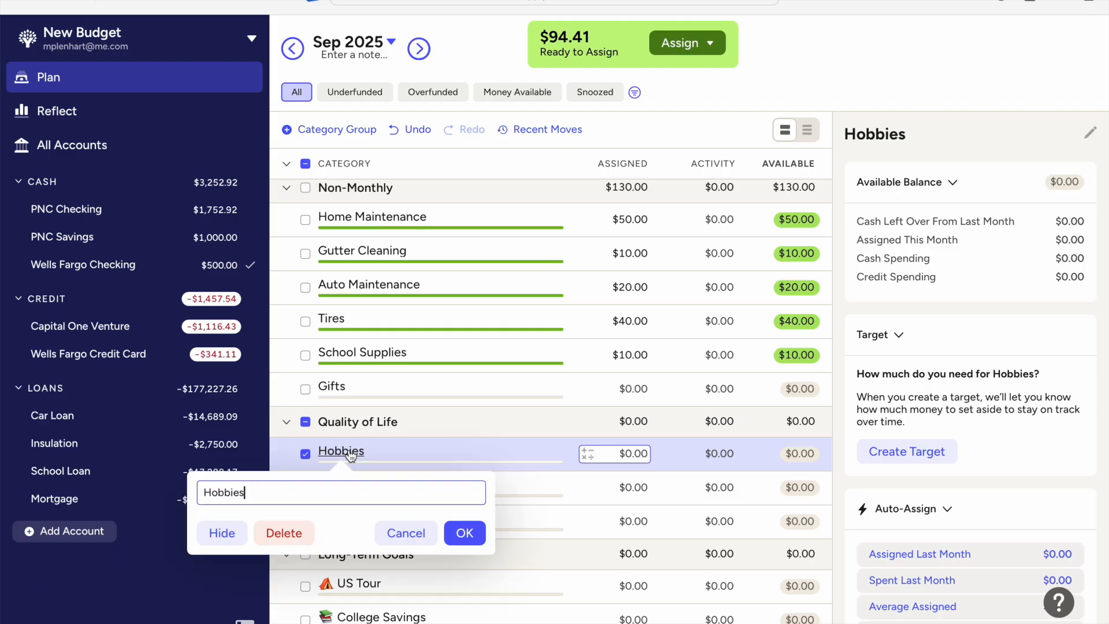
pyautogui.press('super+Left')
pyautogui.press('ctrl+super+space')
pyautogui.write('puzzle')
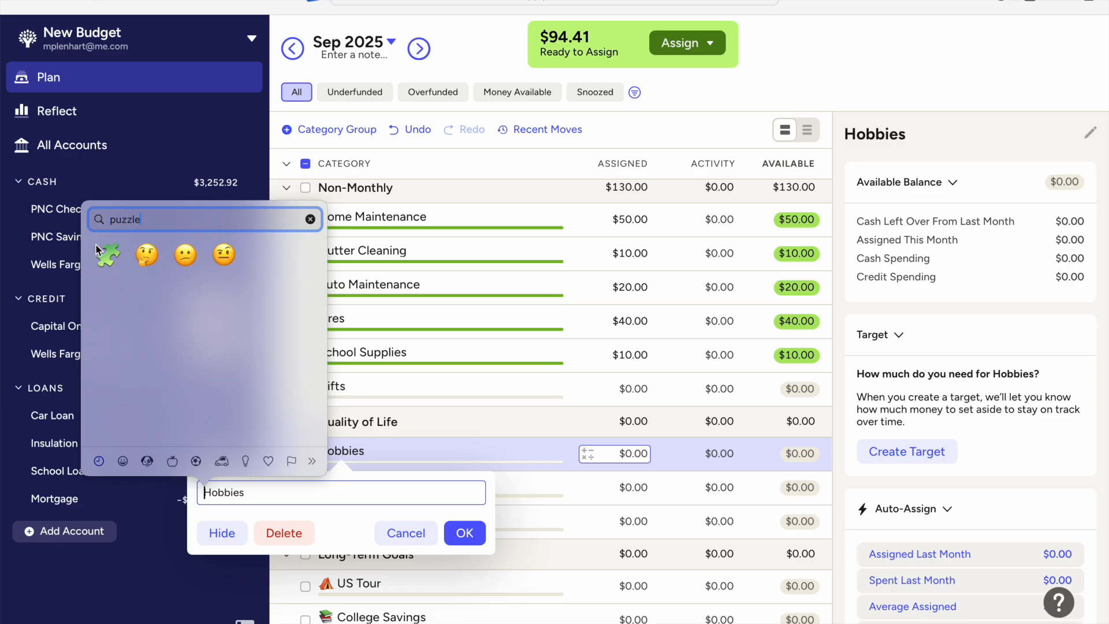
pyautogui.click(103, 263)
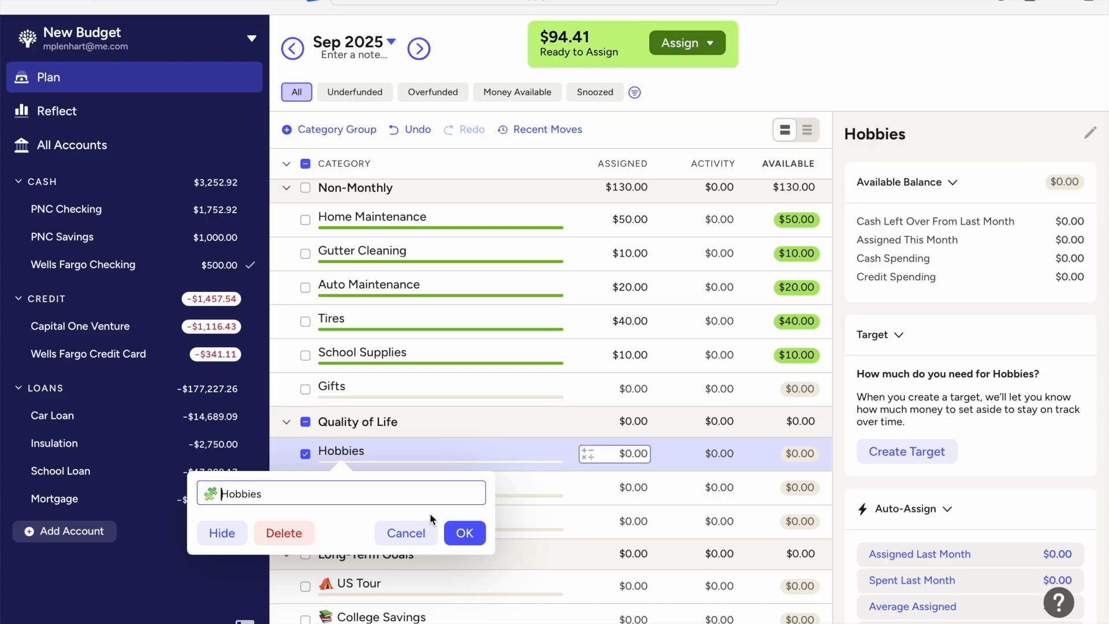
pyautogui.click(457, 534)
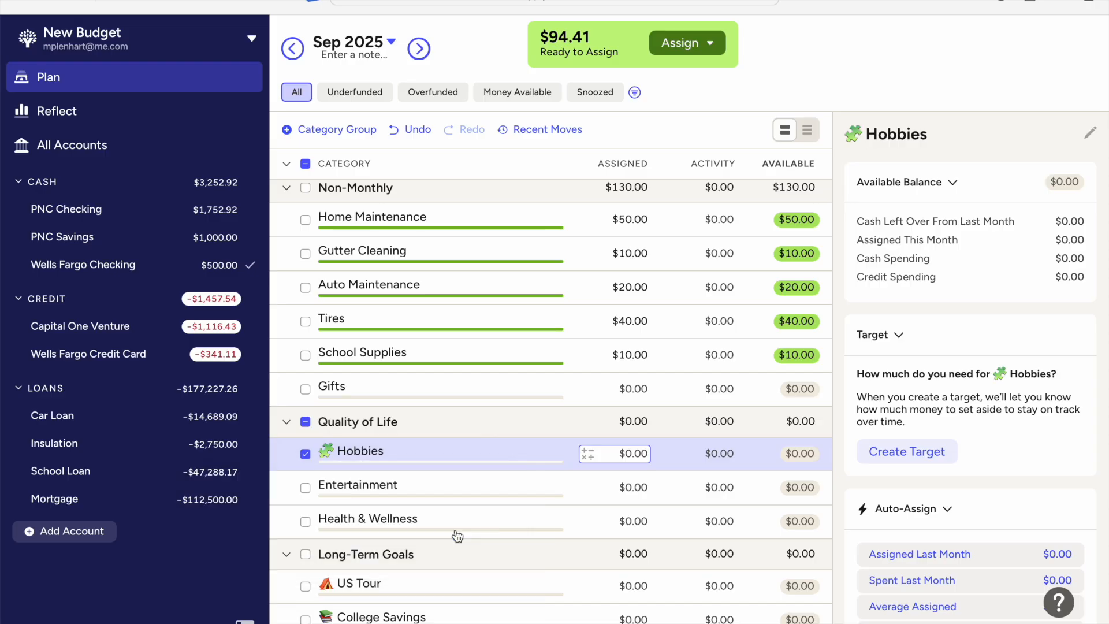
pyautogui.click(305, 454)
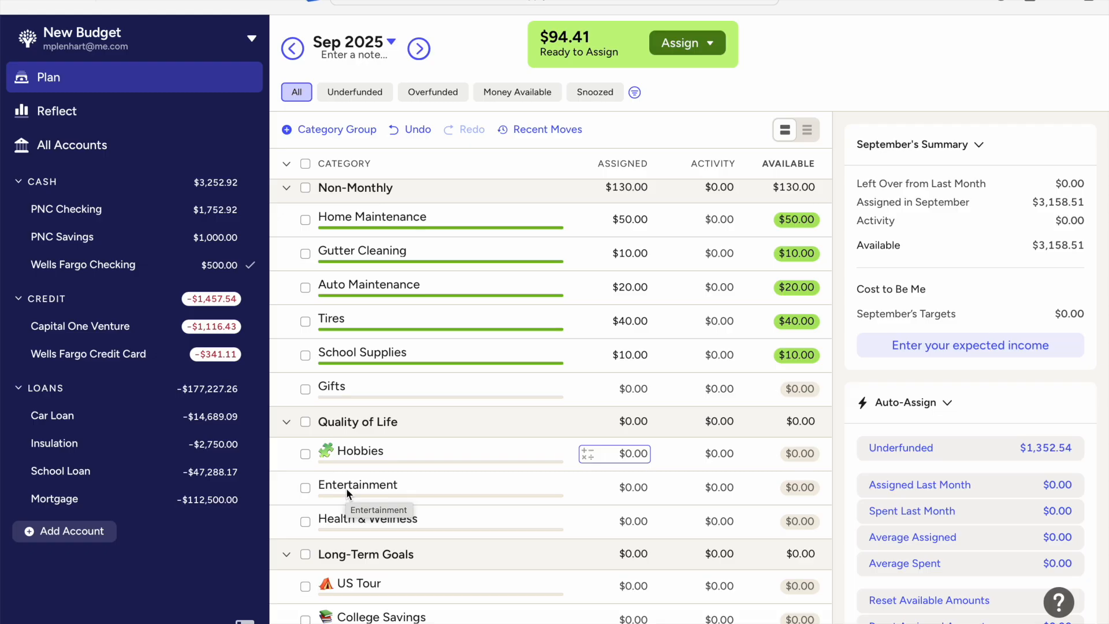
# Step: Put a popcorn emoji in front of the Entertainment category name in the Quality of Life group, and deselect the category
pyautogui.click(346, 487)
pyautogui.click(354, 489)
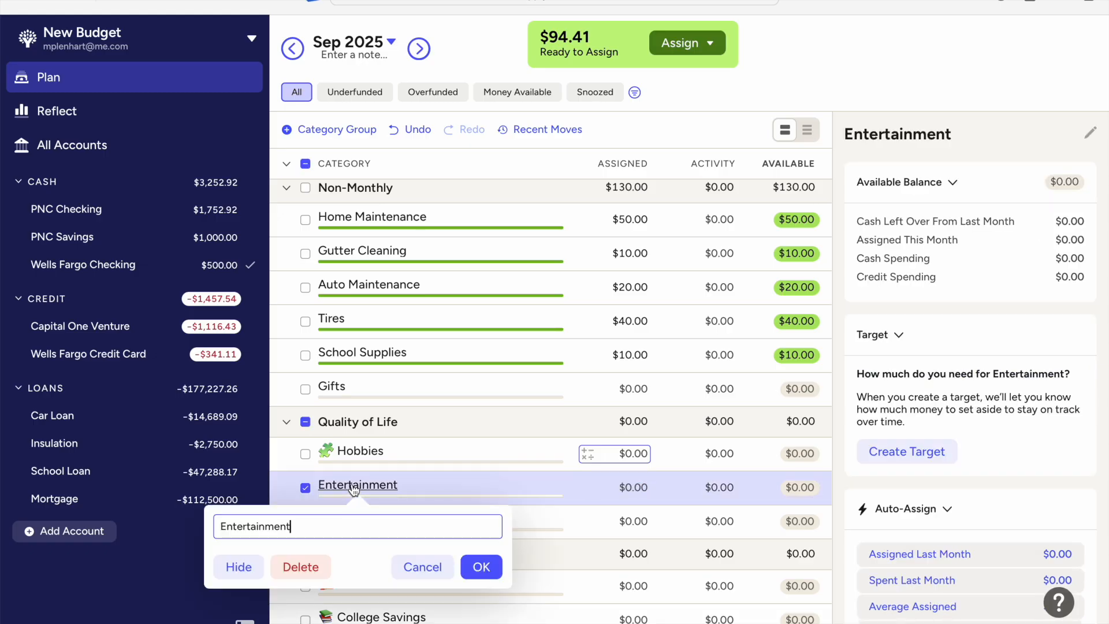
pyautogui.press('Home')
pyautogui.press('ctrl+super+space')
pyautogui.write('popco')
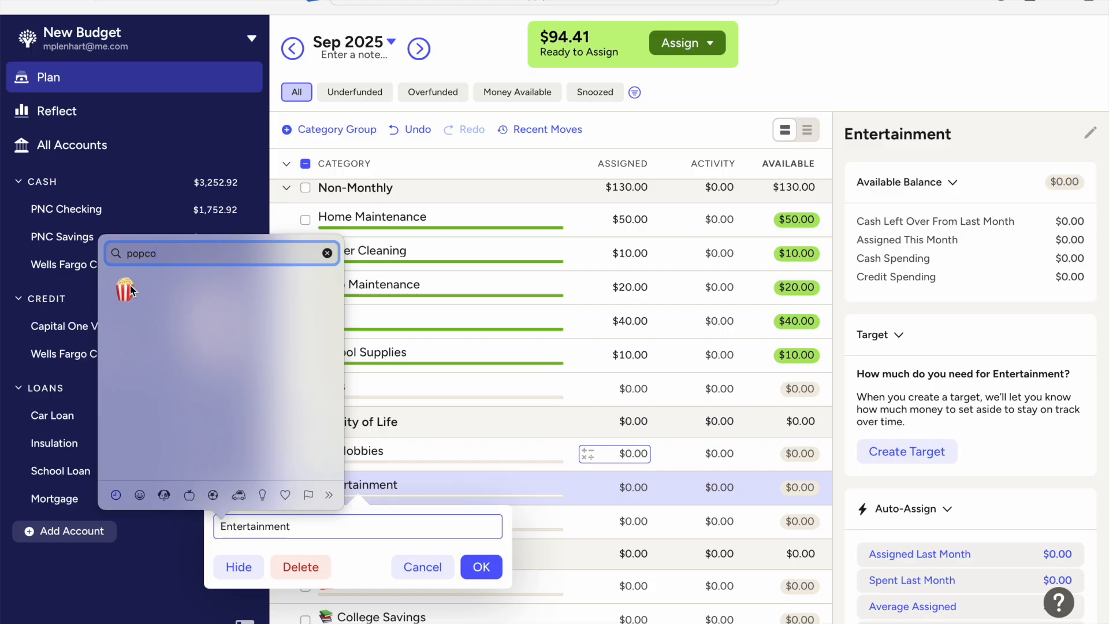
pyautogui.click(128, 283)
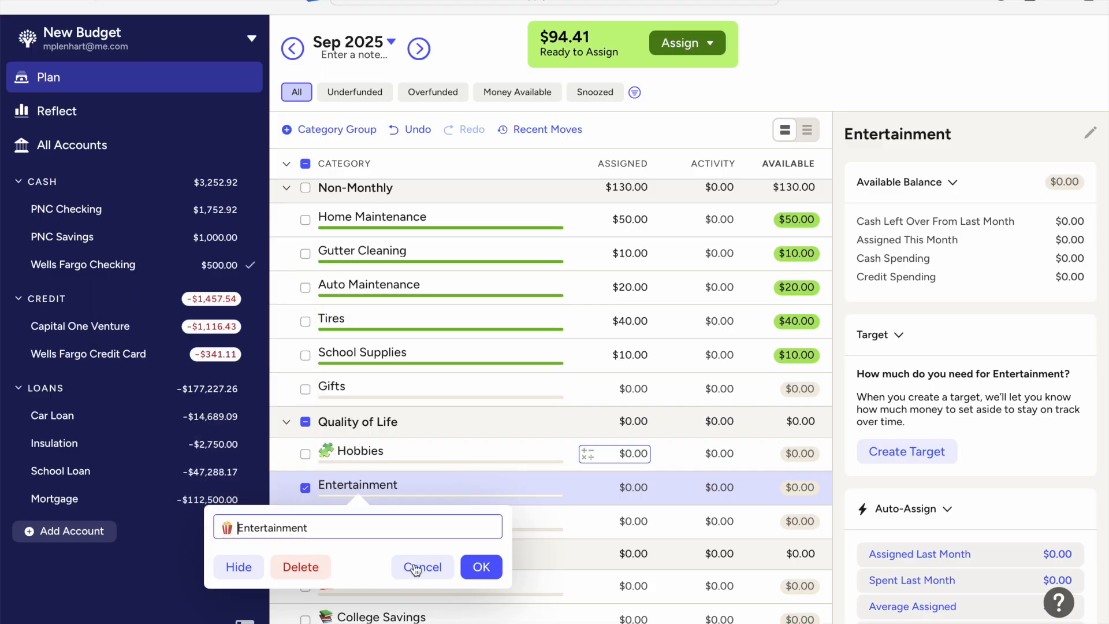
pyautogui.click(483, 567)
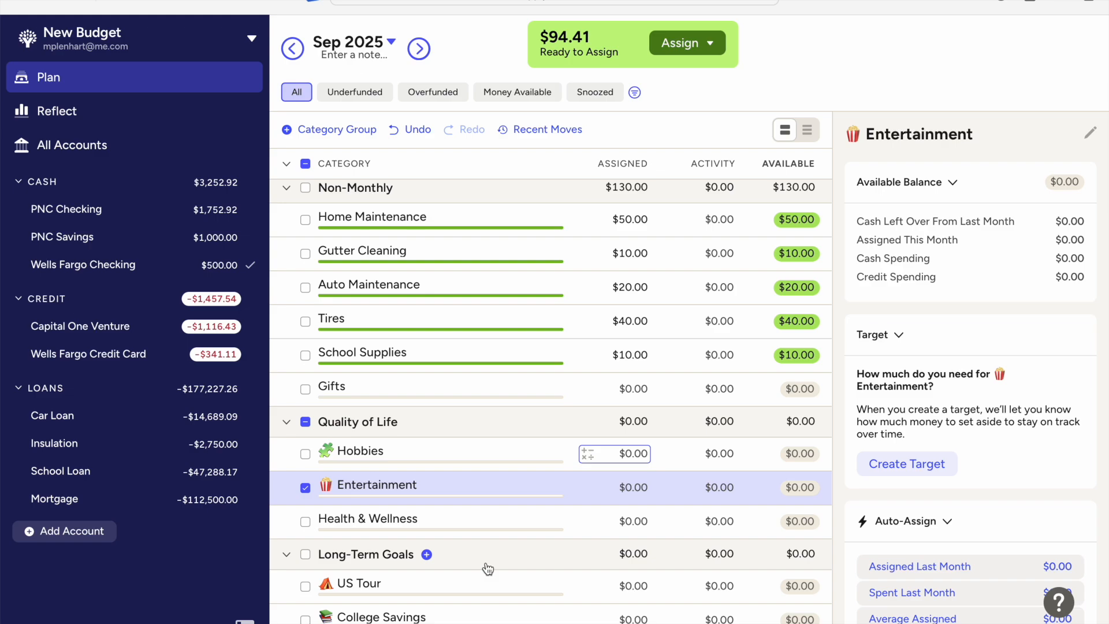
pyautogui.click(302, 487)
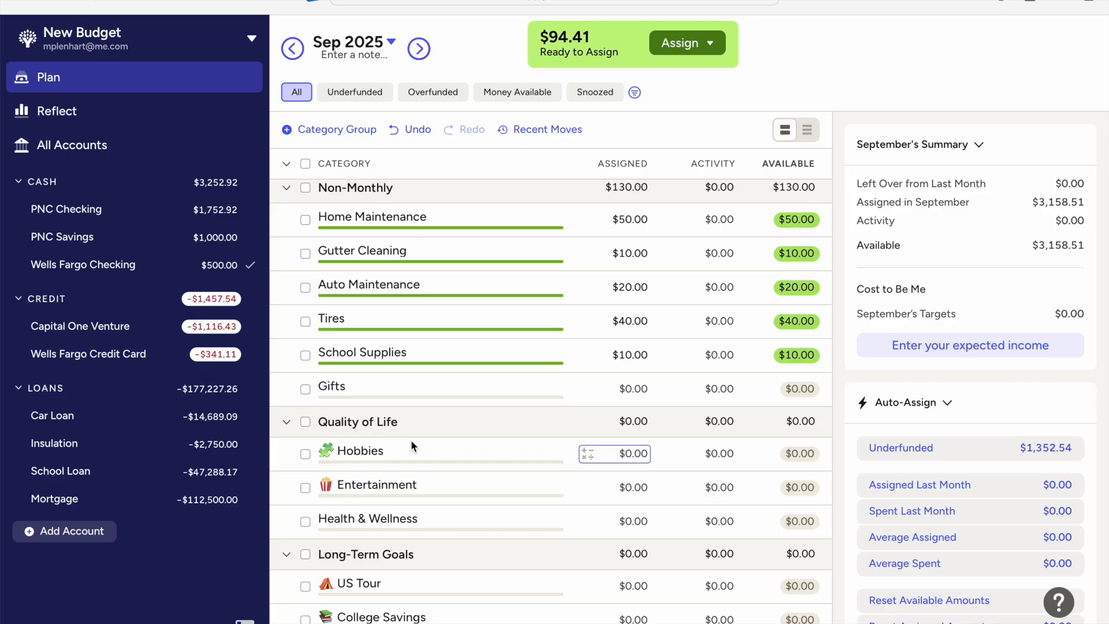
# Step: Try "Gym Membership" as the new name of the Health & Wellness category and replace it with "Fitness App"
pyautogui.click(379, 518)
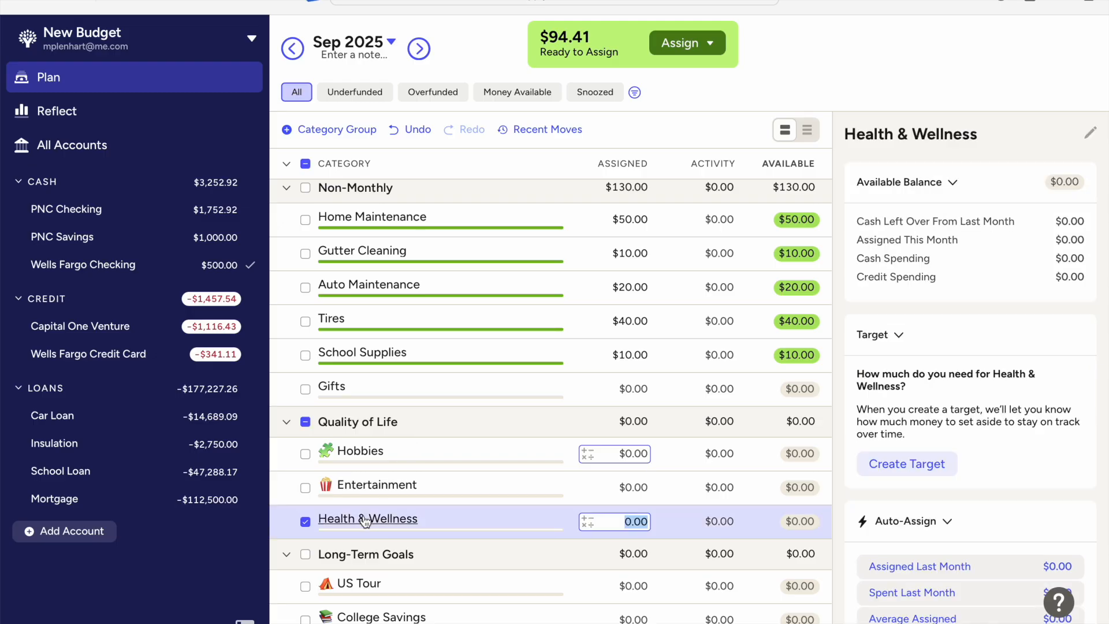
pyautogui.click(365, 520)
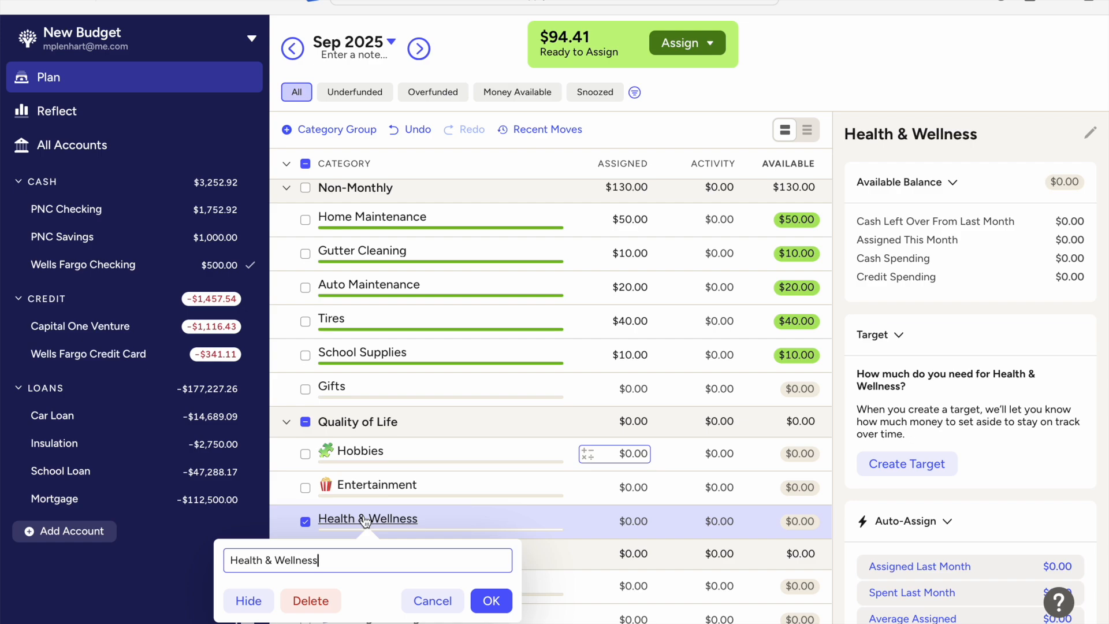
pyautogui.hotkey('ctrl', 'a')
pyautogui.write('Gym Mem')
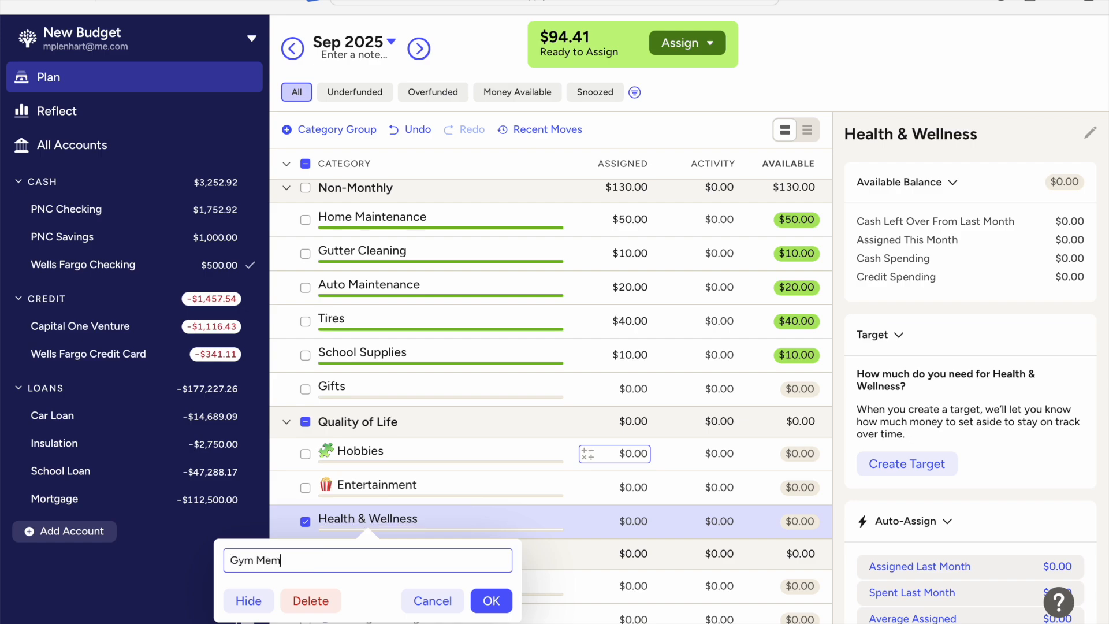
pyautogui.write('bership')
pyautogui.hotkey('ctrl', 'a')
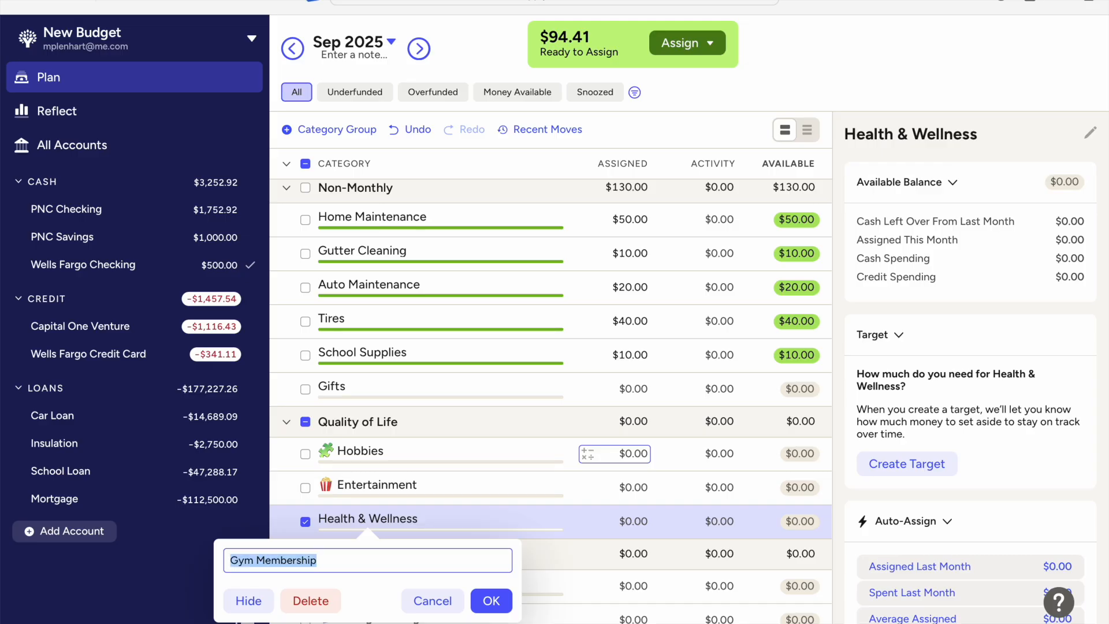
pyautogui.write('Fitness App')
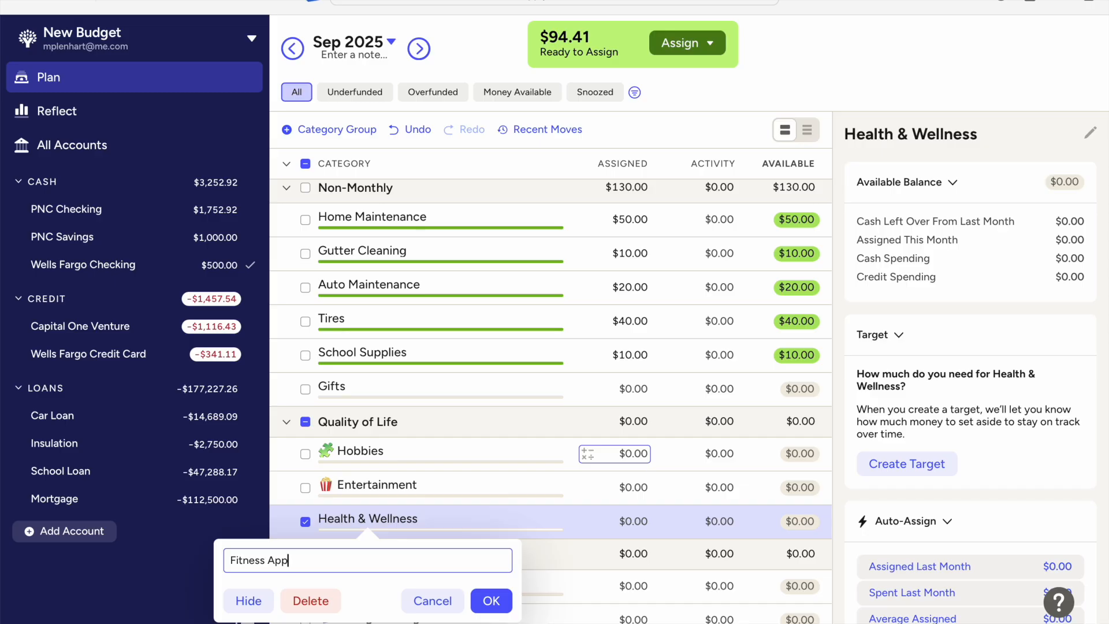
# Step: Put a cartwheeling-person emoji in front of the Fitness App name, save the renamed category and deselect it
pyautogui.click(231, 561)
pyautogui.press('ctrl+super+space')
pyautogui.write('gym')
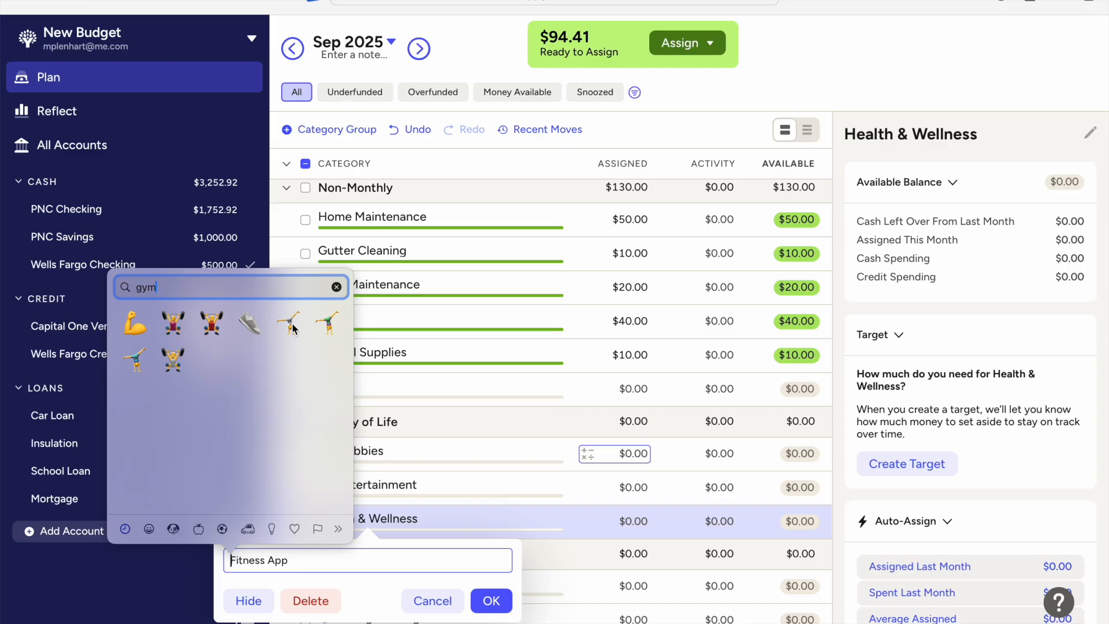
pyautogui.click(327, 324)
pyautogui.click(145, 370)
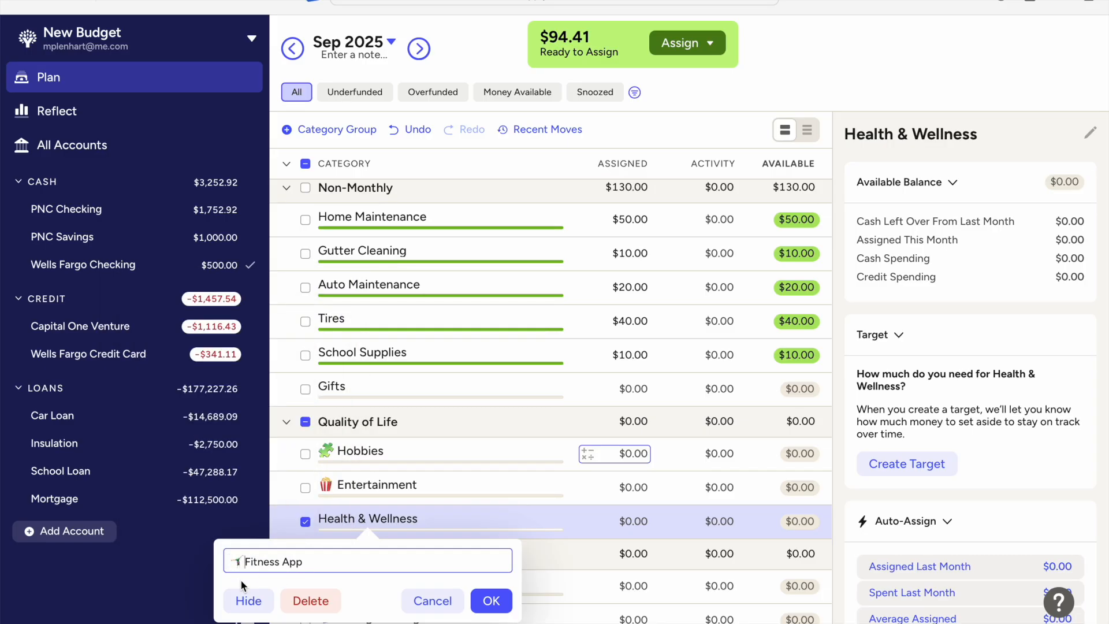
pyautogui.click(490, 600)
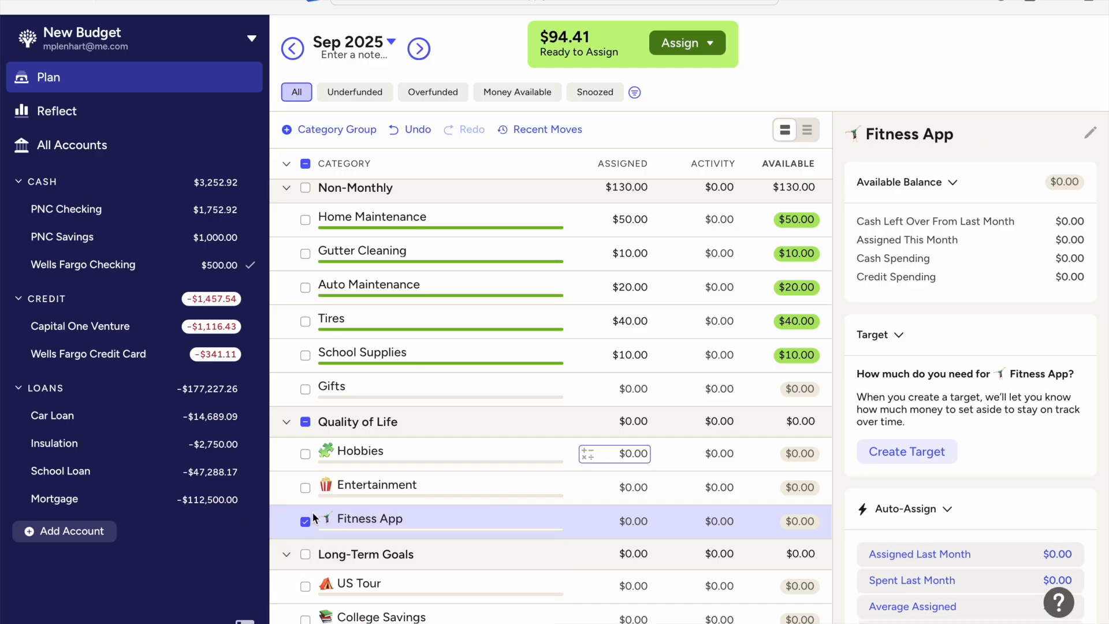
pyautogui.click(306, 521)
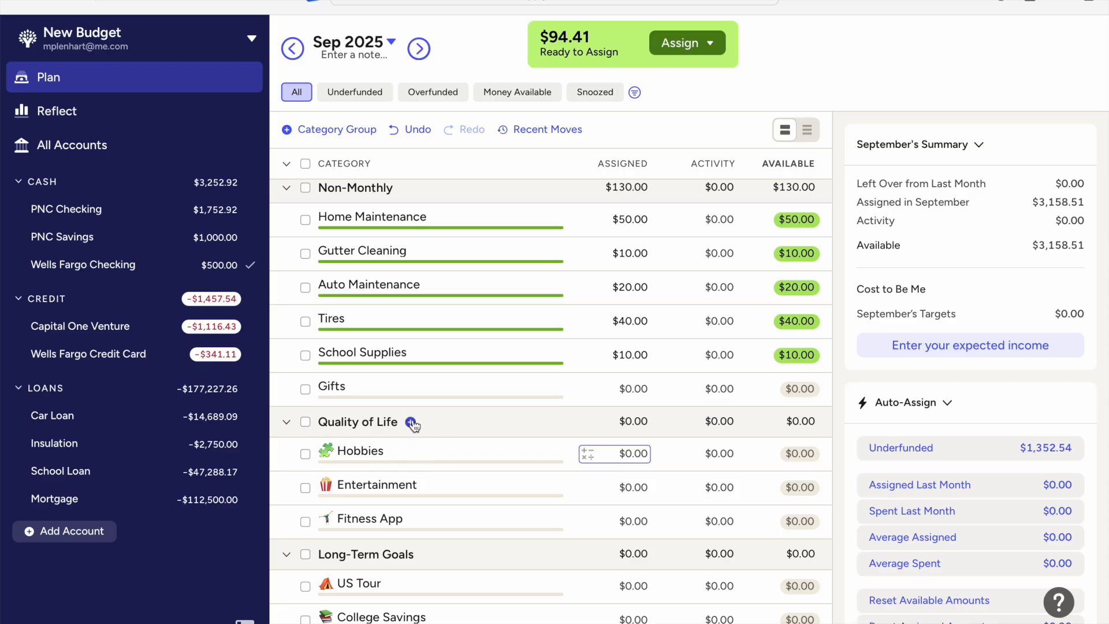
# Step: Add a category named "Allowance" with a money-mouth face emoji in front to the Quality of Life group
pyautogui.click(411, 423)
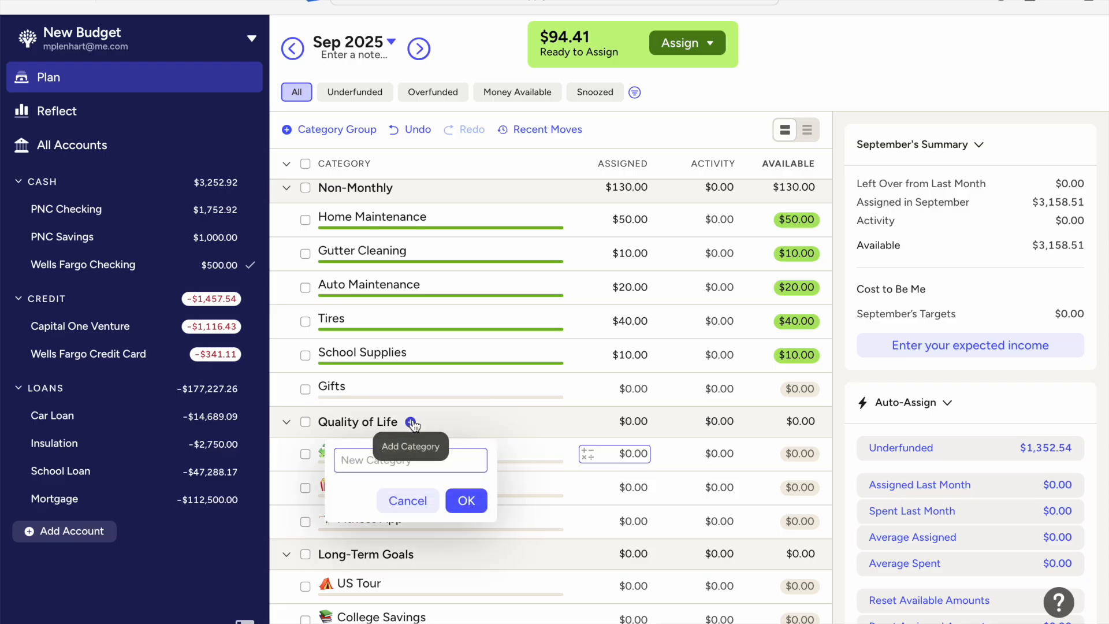
pyautogui.press('ctrl+super+space')
pyautogui.write('money')
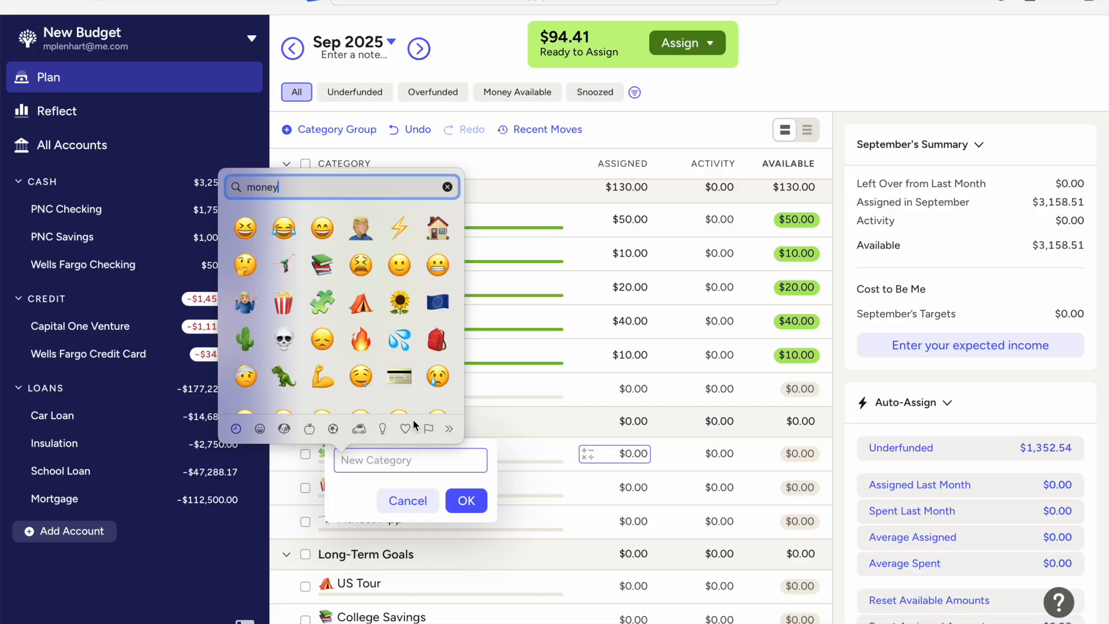
pyautogui.click(245, 260)
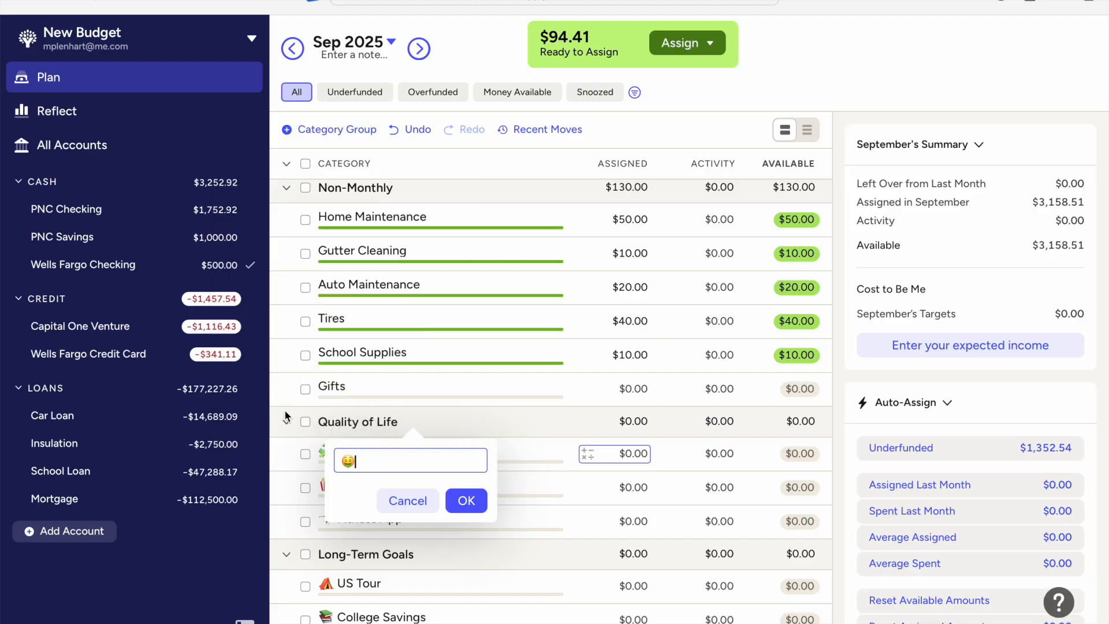
pyautogui.write('Allowance')
pyautogui.press('Return')
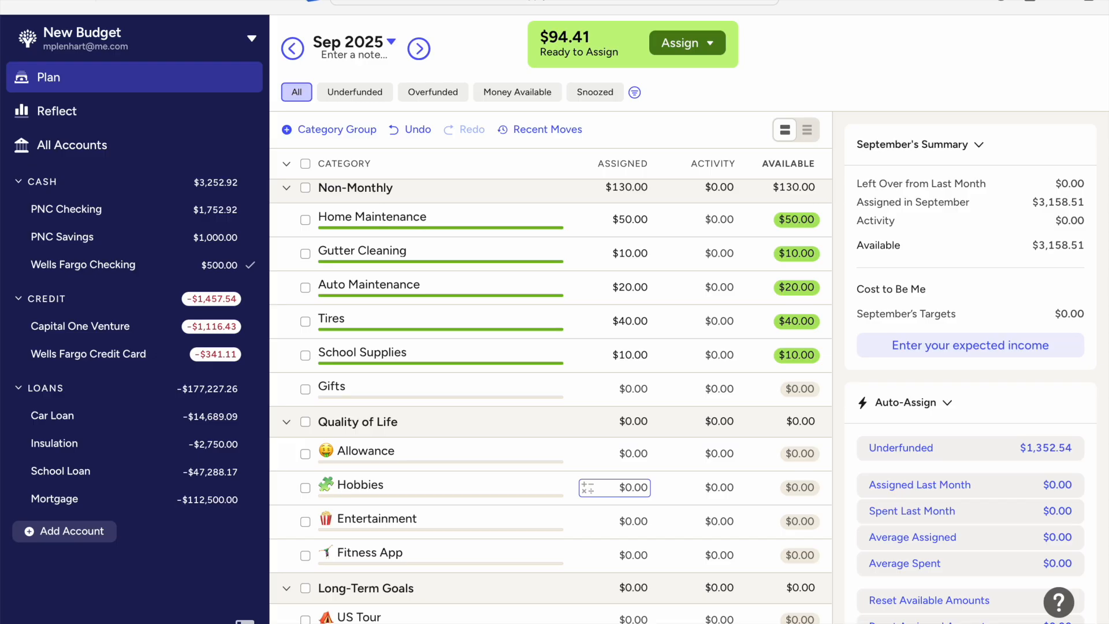
# Step: Add a category named "Clothes" to the Frequent group
pyautogui.scroll(6, 339, 490)
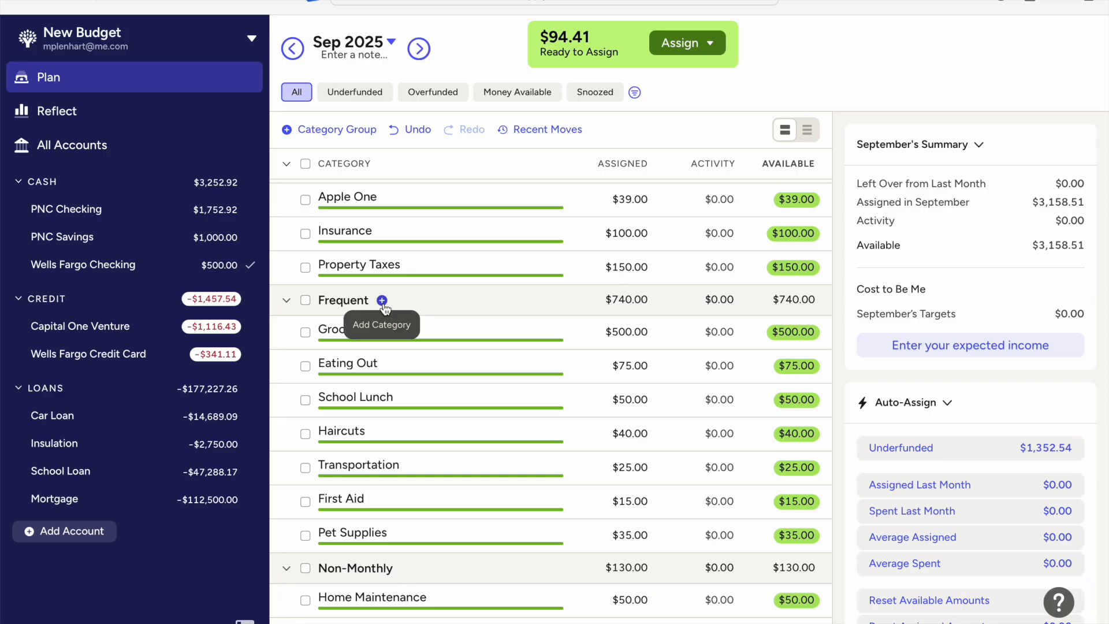
pyautogui.click(382, 301)
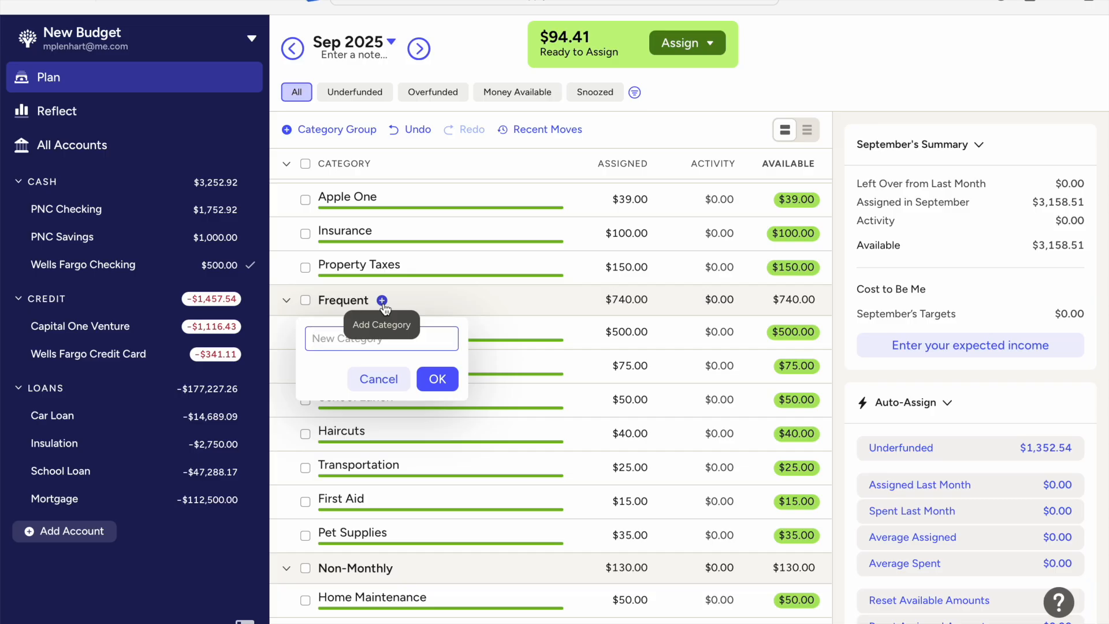
pyautogui.write('Clothes')
pyautogui.click(439, 384)
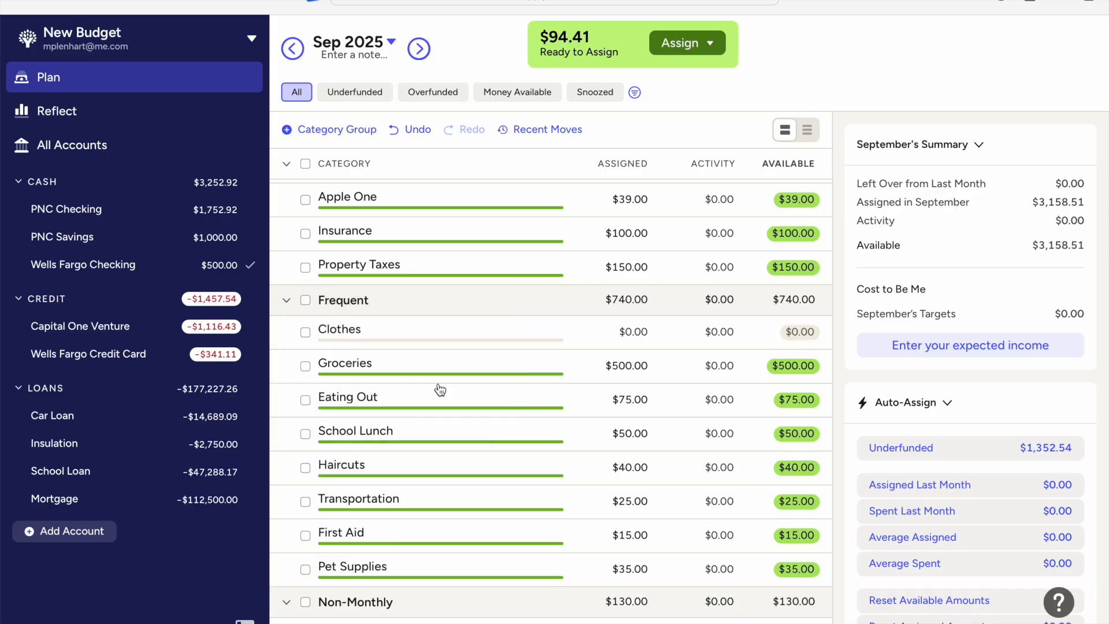
# Step: Put a T-shirt emoji in front of the Clothes category name in the Frequent group, save it and deselect the category
pyautogui.click(347, 335)
pyautogui.click(340, 331)
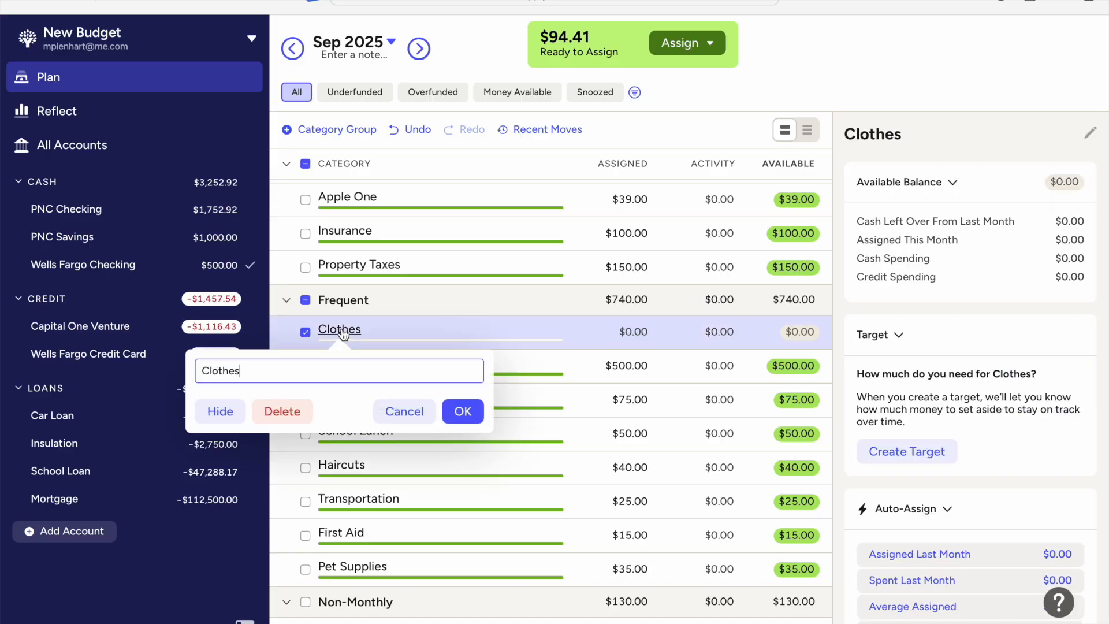
pyautogui.press('super+Left')
pyautogui.press('ctrl+super+space')
pyautogui.write('clohes')
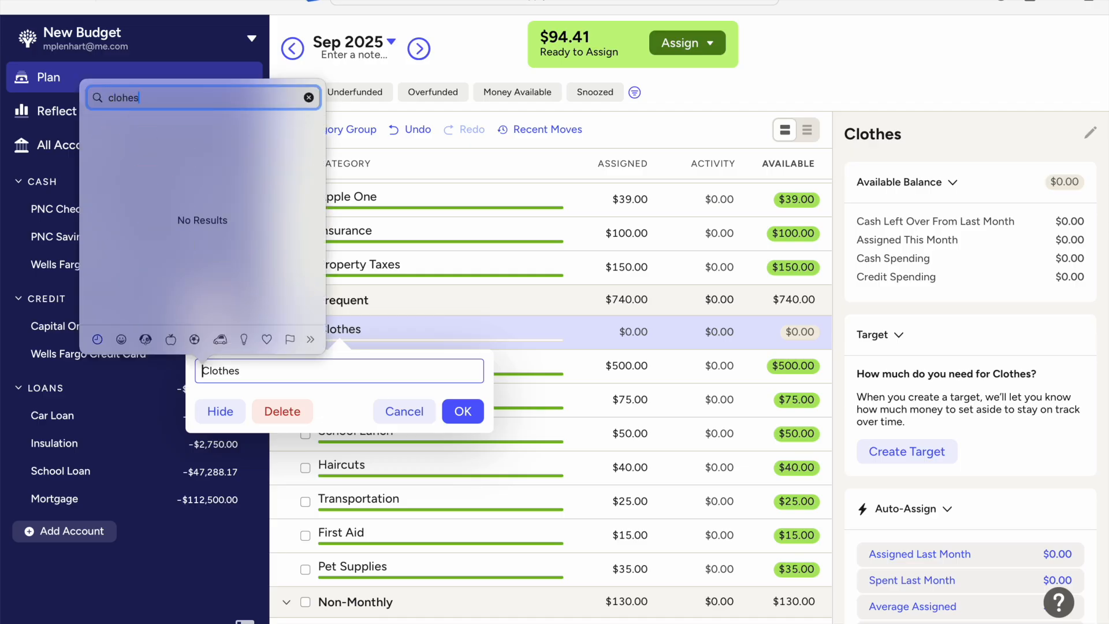
pyautogui.press('BackSpace')
pyautogui.press('BackSpace')
pyautogui.press('BackSpace')
pyautogui.press('BackSpace')
pyautogui.write('thes')
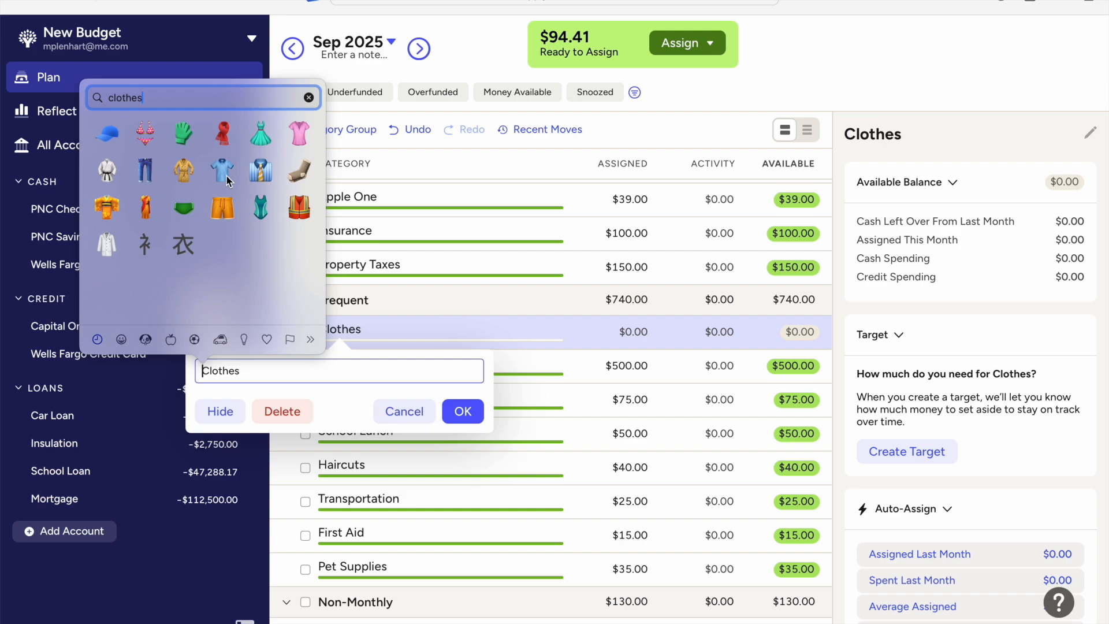
pyautogui.click(225, 173)
pyautogui.click(461, 411)
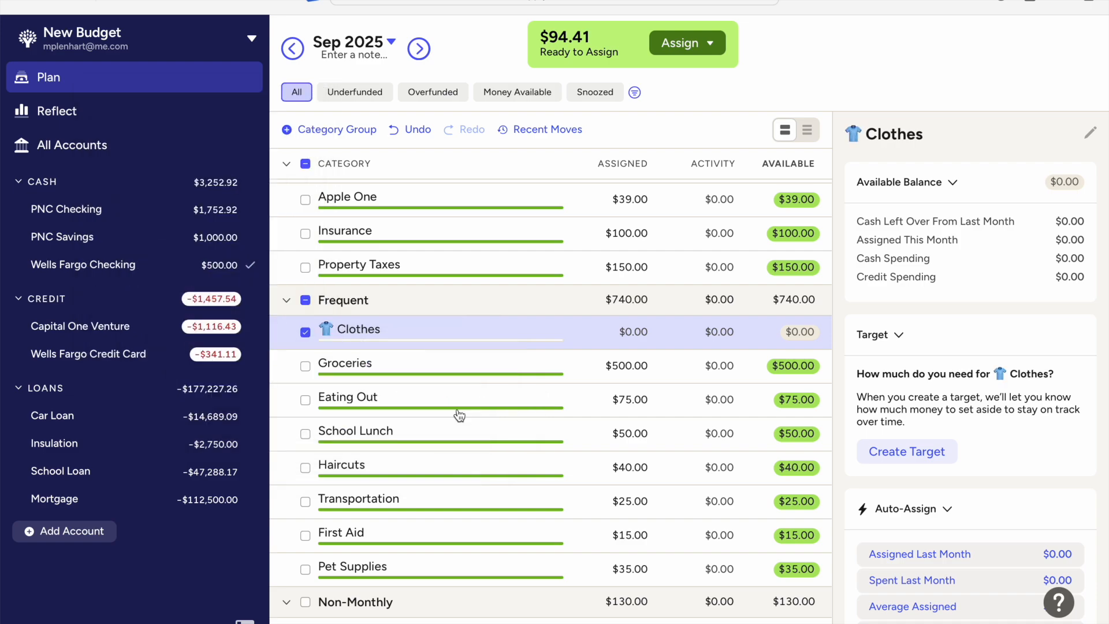
pyautogui.click(305, 333)
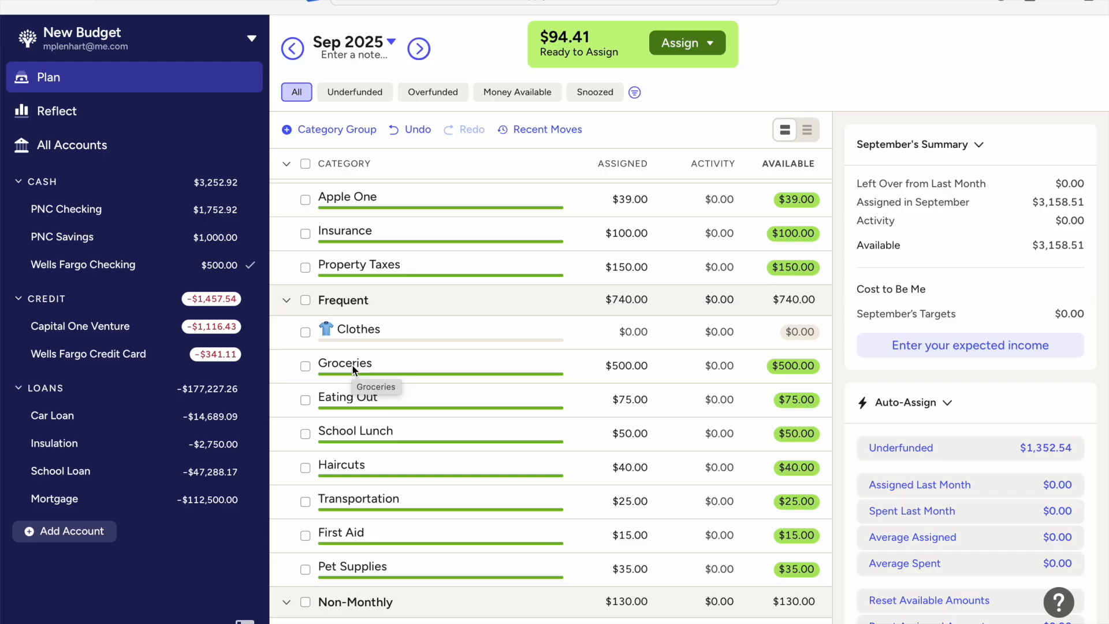
# Step: Add a new category group named "Recurring Activities" to the budget
pyautogui.scroll(-8, 352, 363)
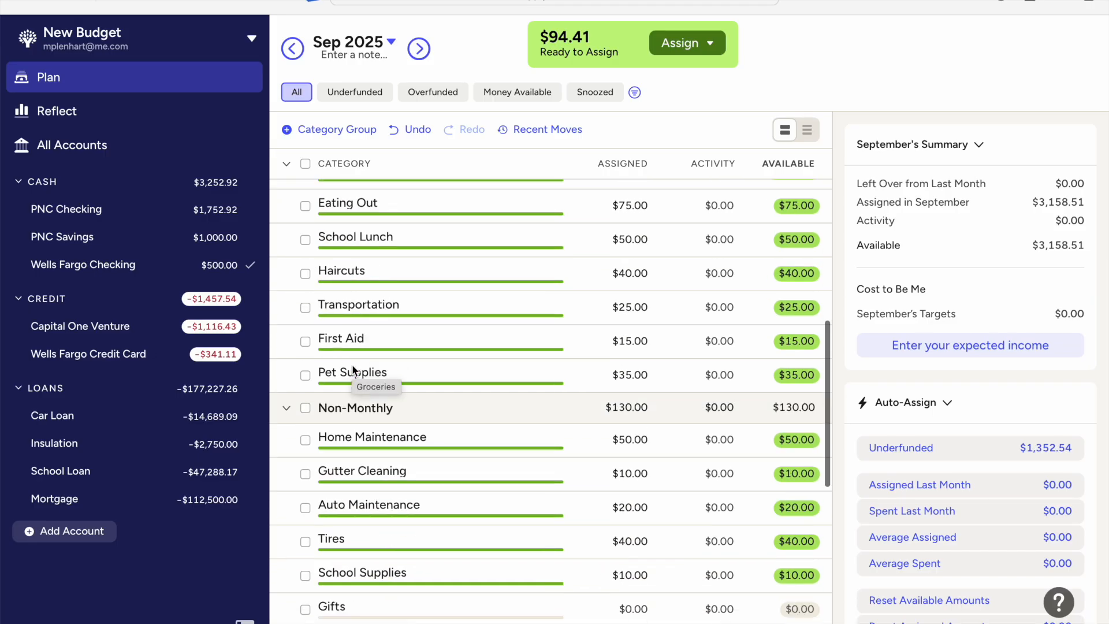
pyautogui.scroll(-2, 353, 369)
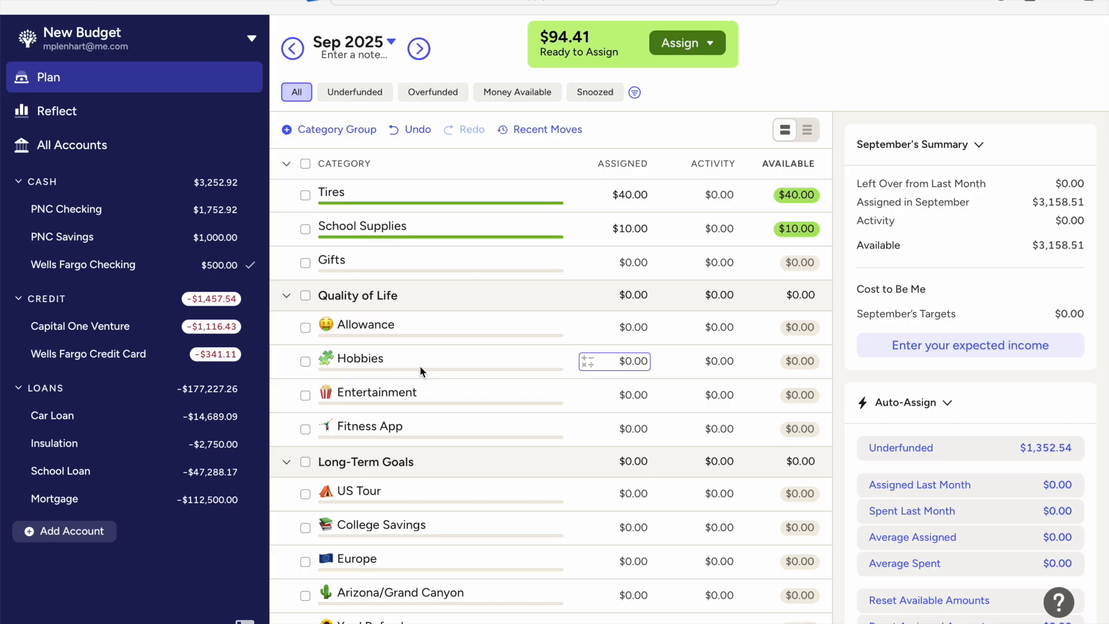
pyautogui.scroll(8, 420, 365)
pyautogui.scroll(1, 419, 365)
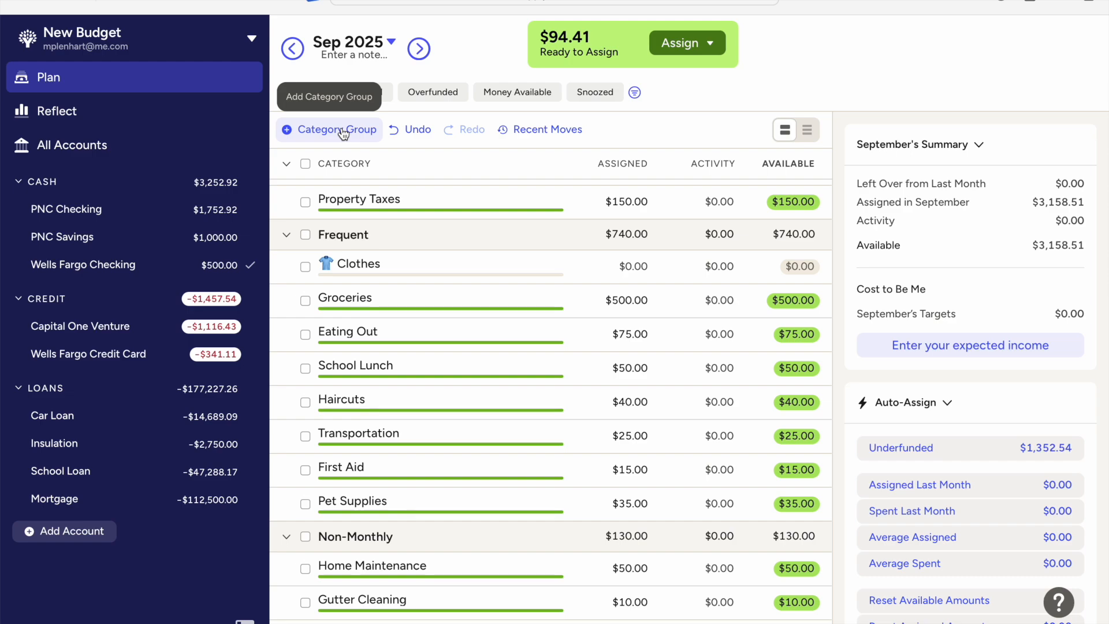
pyautogui.scroll(-5, 468, 286)
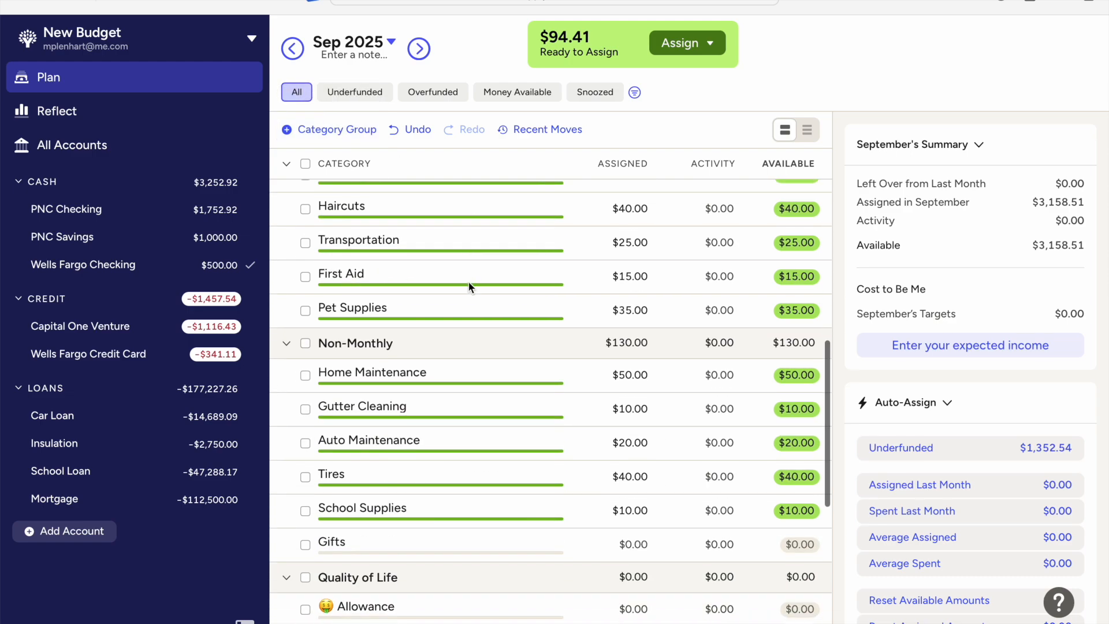
pyautogui.scroll(-3, 372, 335)
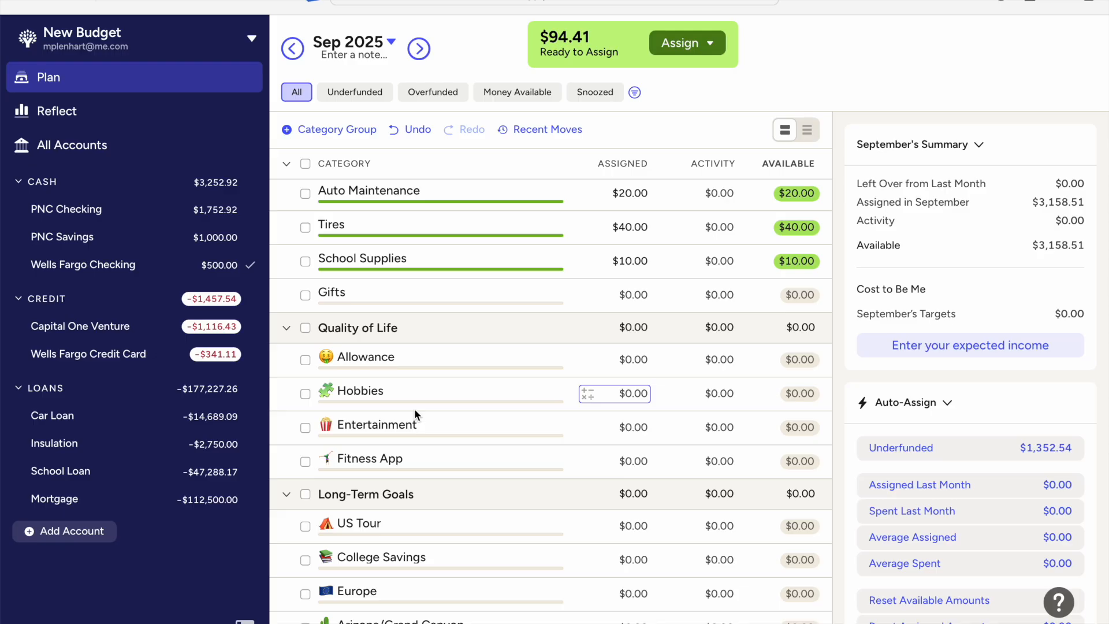
pyautogui.click(338, 138)
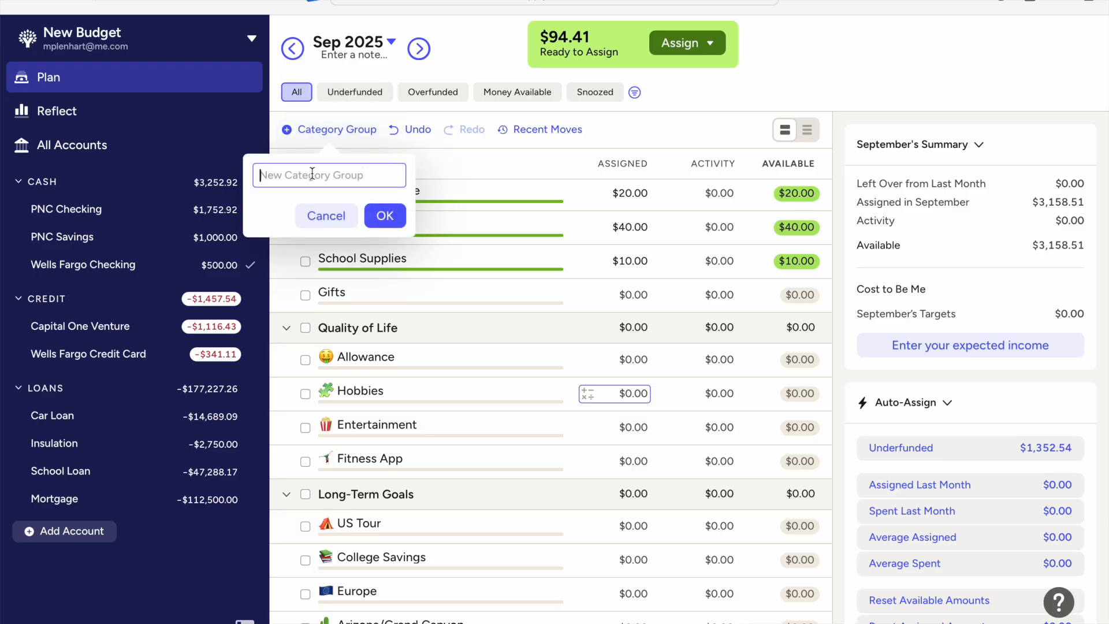
pyautogui.write('Activ')
pyautogui.press('BackSpace')
pyautogui.press('BackSpace')
pyautogui.press('BackSpace')
pyautogui.press('BackSpace')
pyautogui.press('BackSpace')
pyautogui.write('Recurring Activities')
pyautogui.press('Return')
# Step: Move the Recurring Activities group down the plan to sit between the Quality of Life and Long-Term Goals groups
pyautogui.scroll(-4, 381, 424)
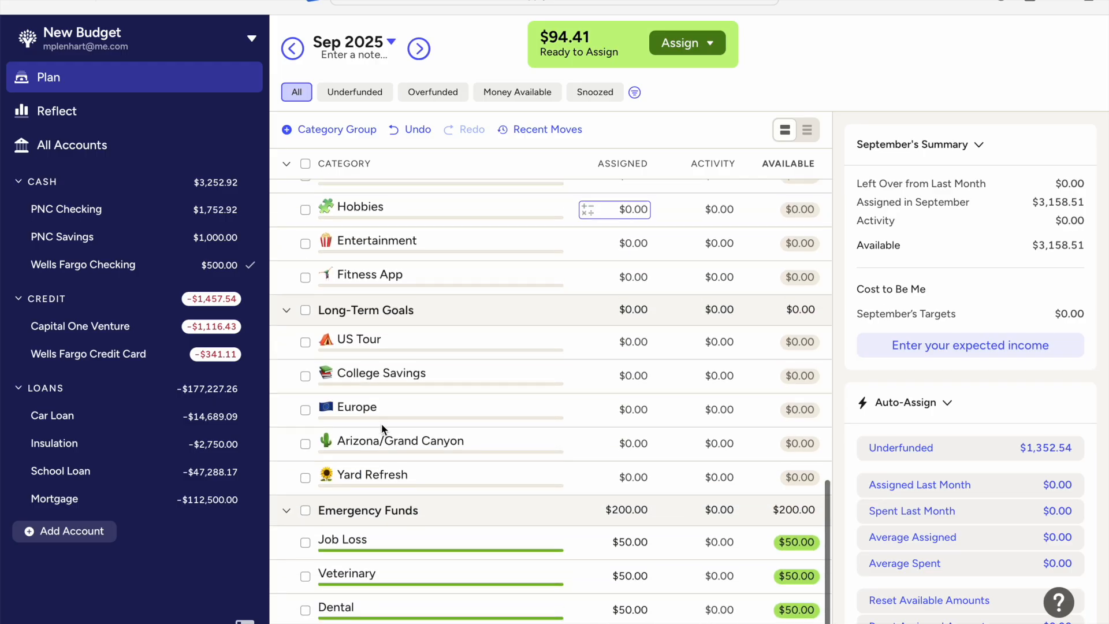
pyautogui.scroll(18, 381, 424)
pyautogui.moveTo(443, 193); pyautogui.dragTo(444, 353)
pyautogui.scroll(-20, 386, 376)
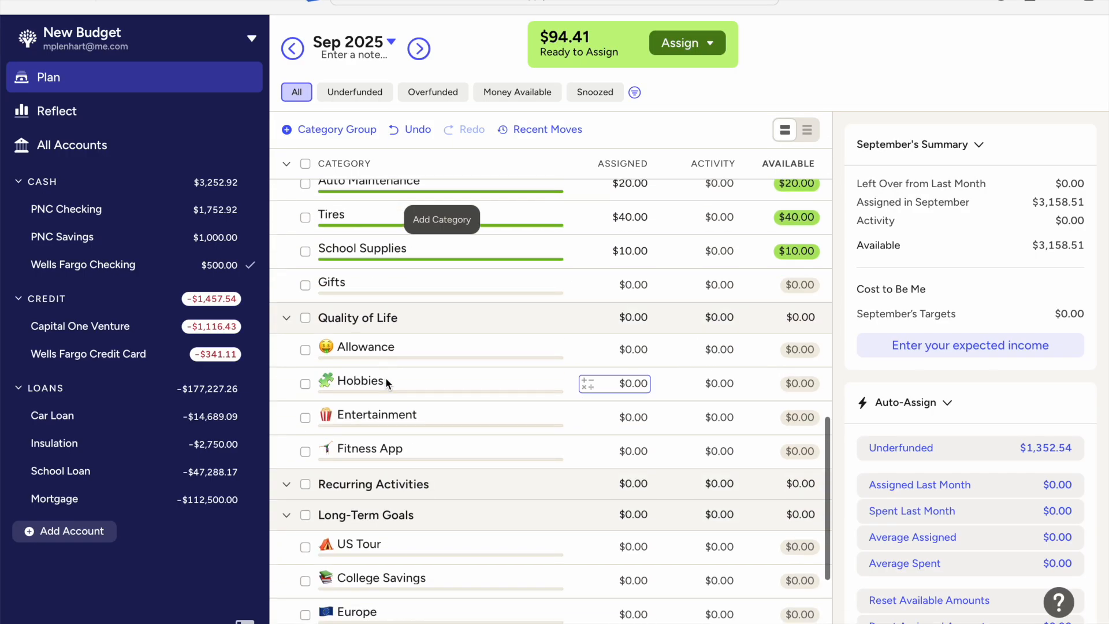
# Step: Add categories named "Swimming" and "Dance" to the Recurring Activities group
pyautogui.scroll(-1, 386, 376)
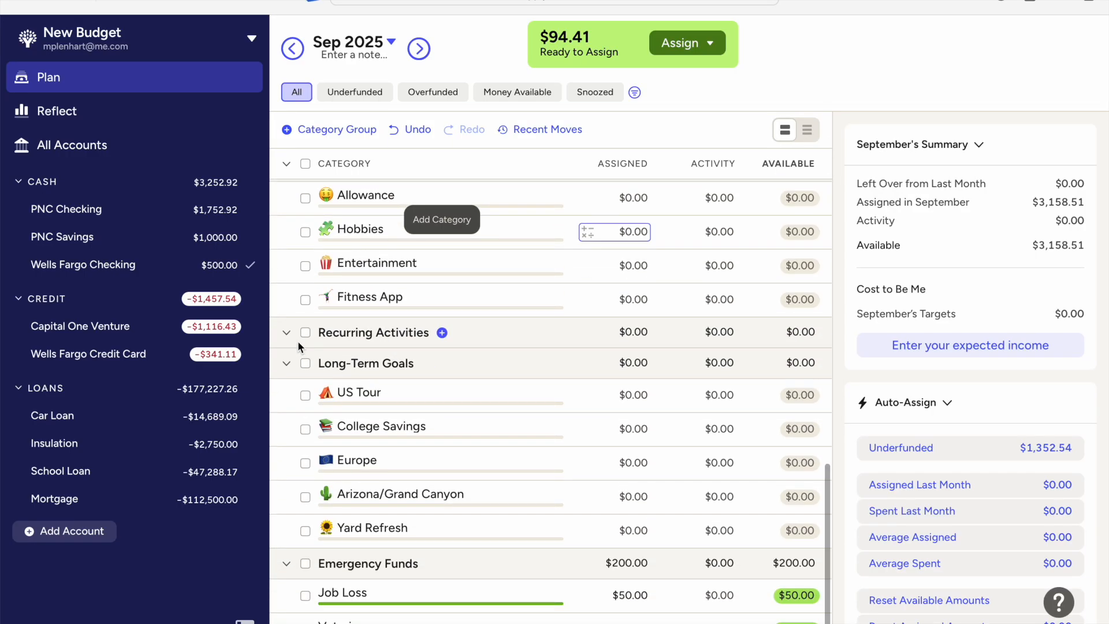
pyautogui.click(446, 334)
pyautogui.write('Swimming')
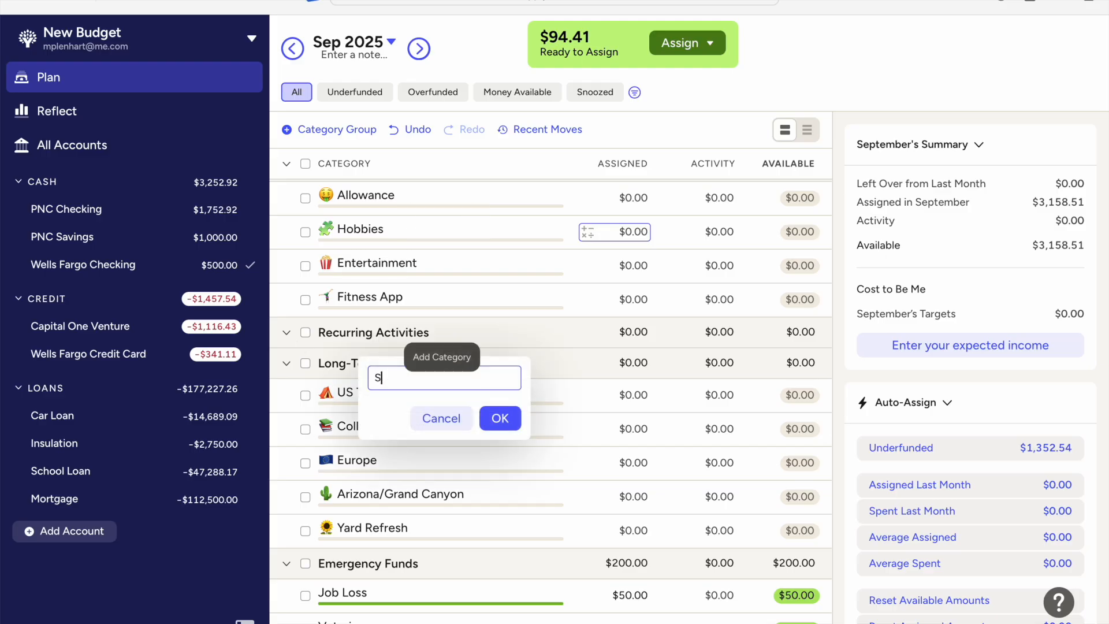
pyautogui.press('Return')
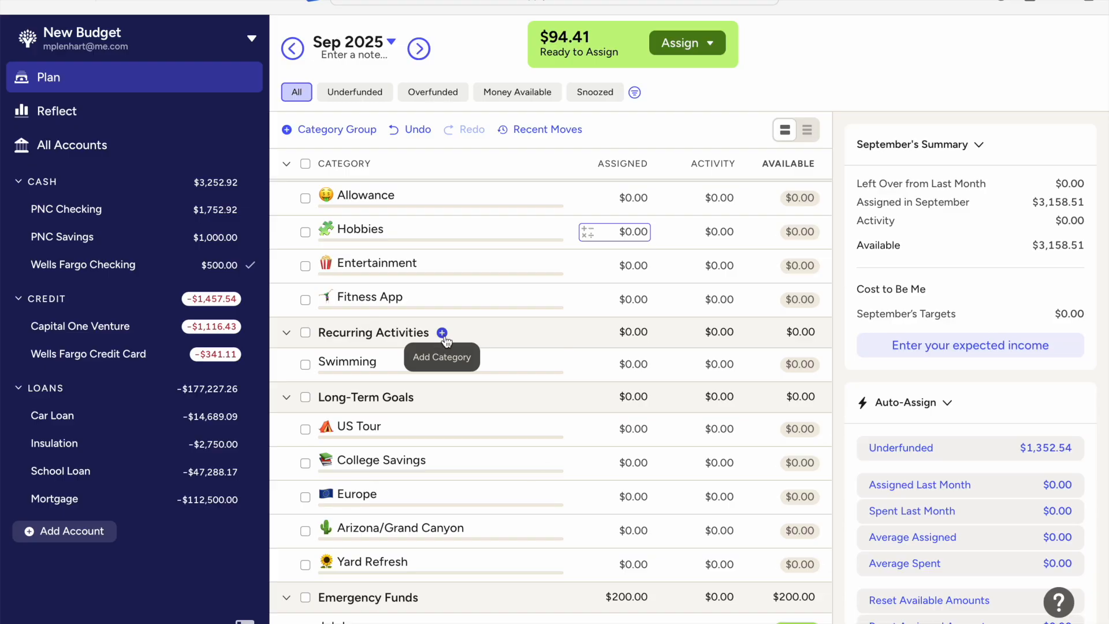
pyautogui.click(442, 338)
pyautogui.write('Dance')
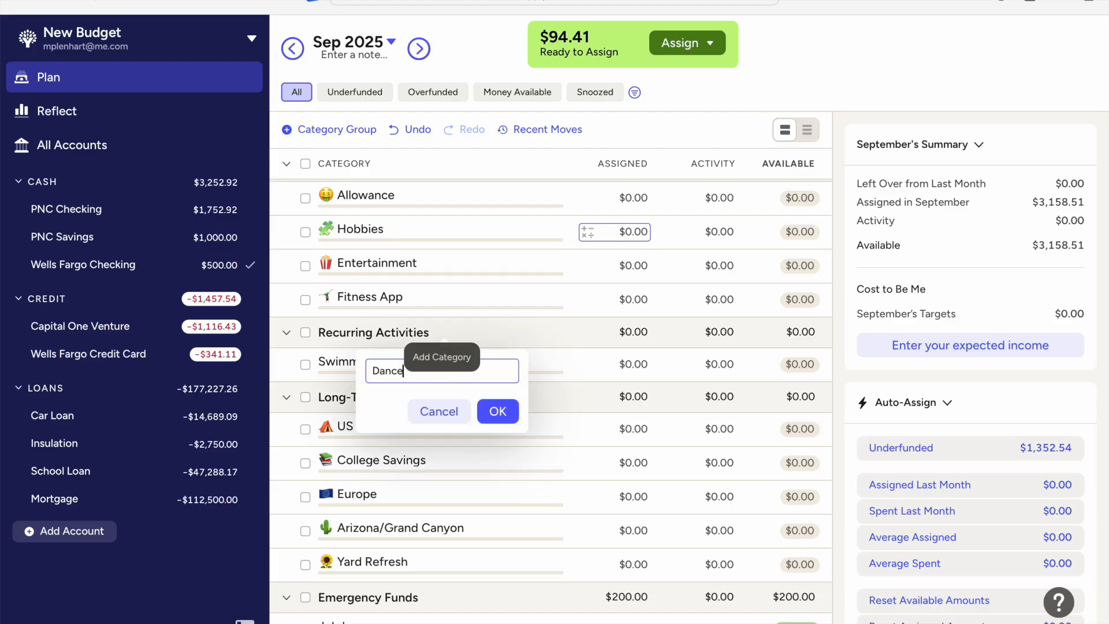
pyautogui.press('Return')
# Step: Add categories named "Flag Football" and "Tennis" to the Recurring Activities group
pyautogui.click(448, 334)
pyautogui.write('F')
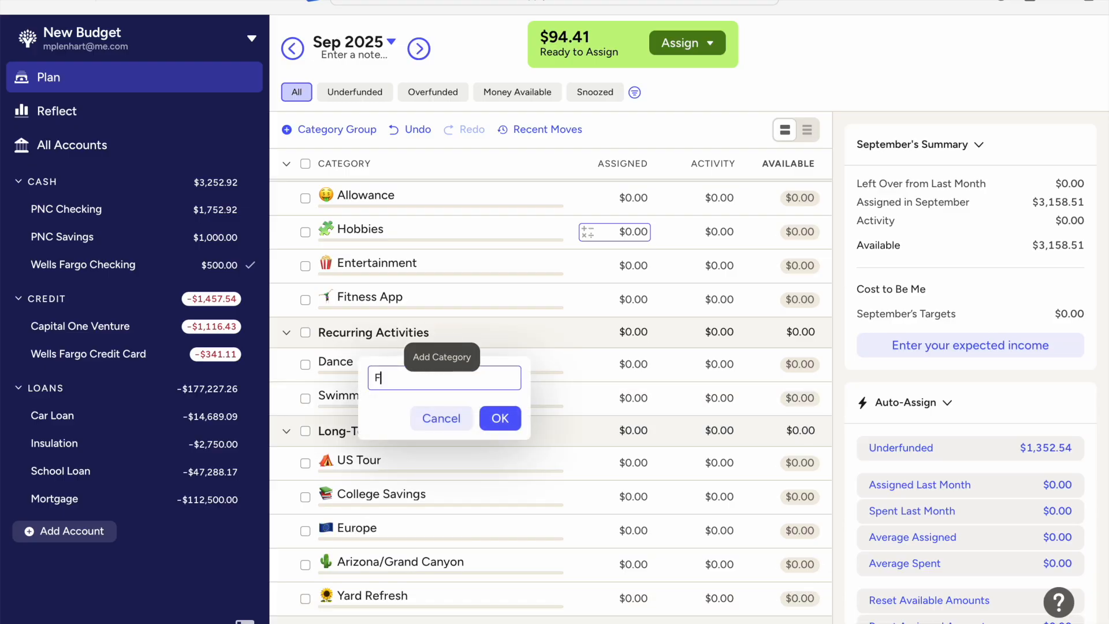
pyautogui.write('lag Football')
pyautogui.press('Return')
pyautogui.click(342, 370)
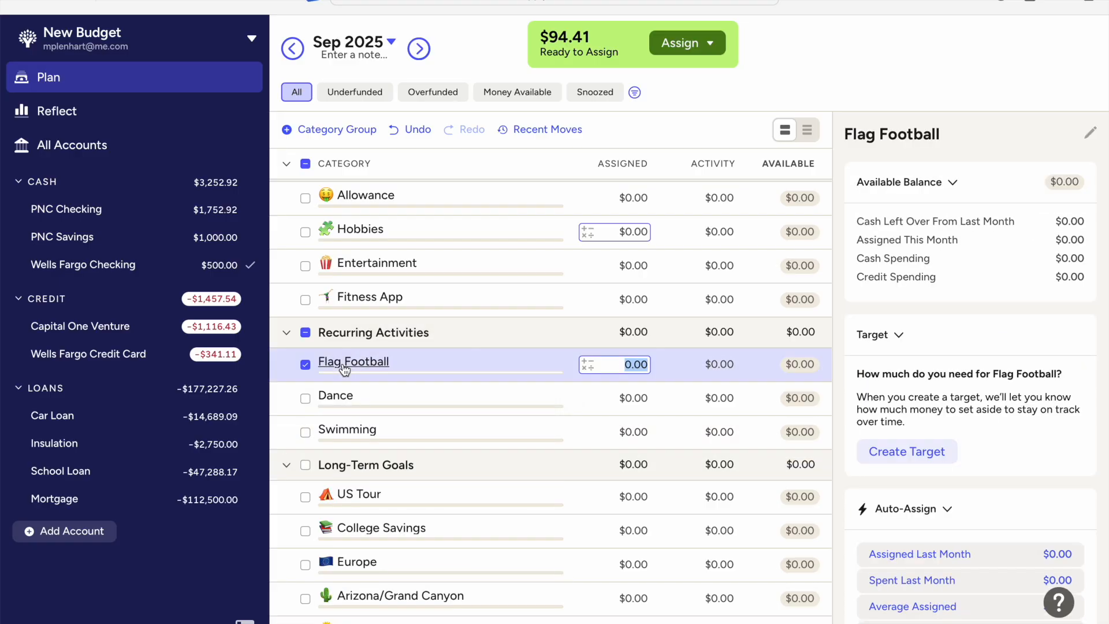
pyautogui.click(414, 442)
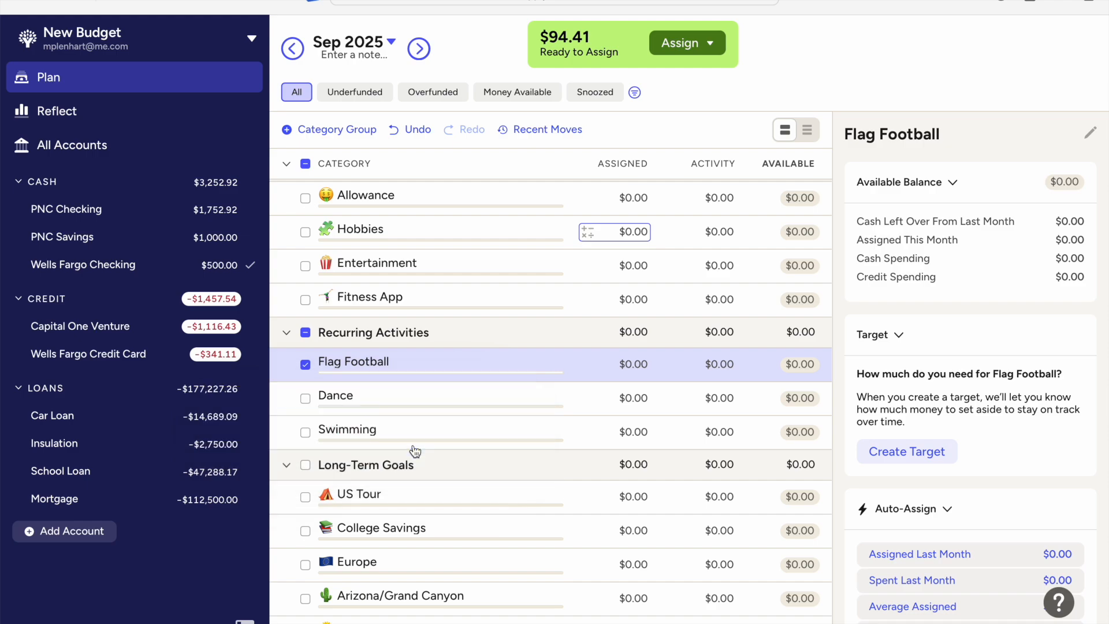
pyautogui.click(443, 334)
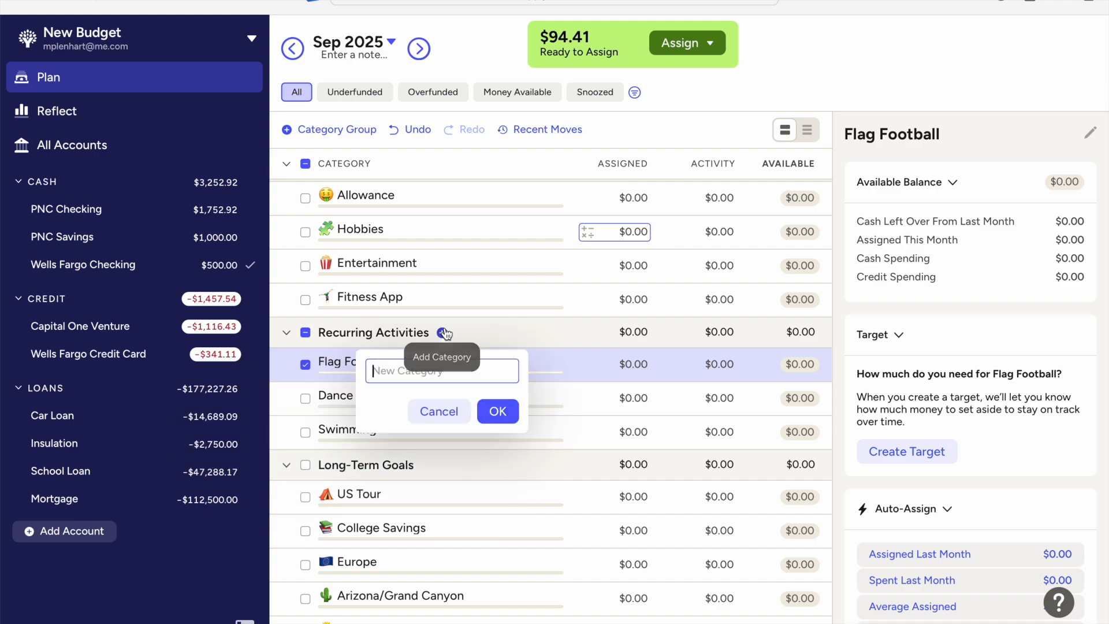
pyautogui.write('Tennis')
pyautogui.press('Return')
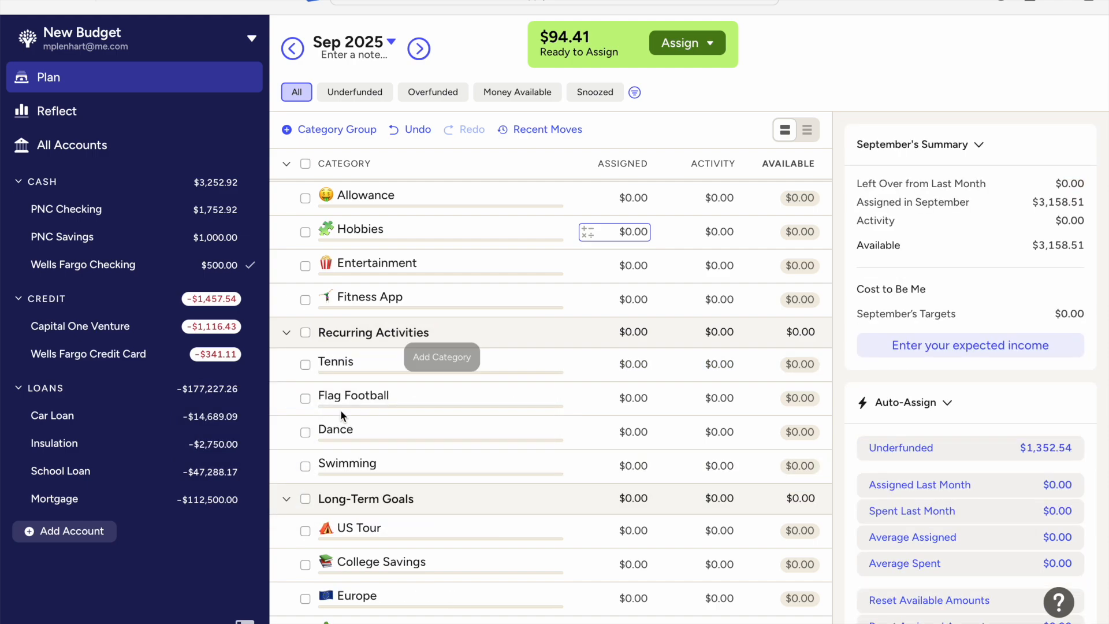